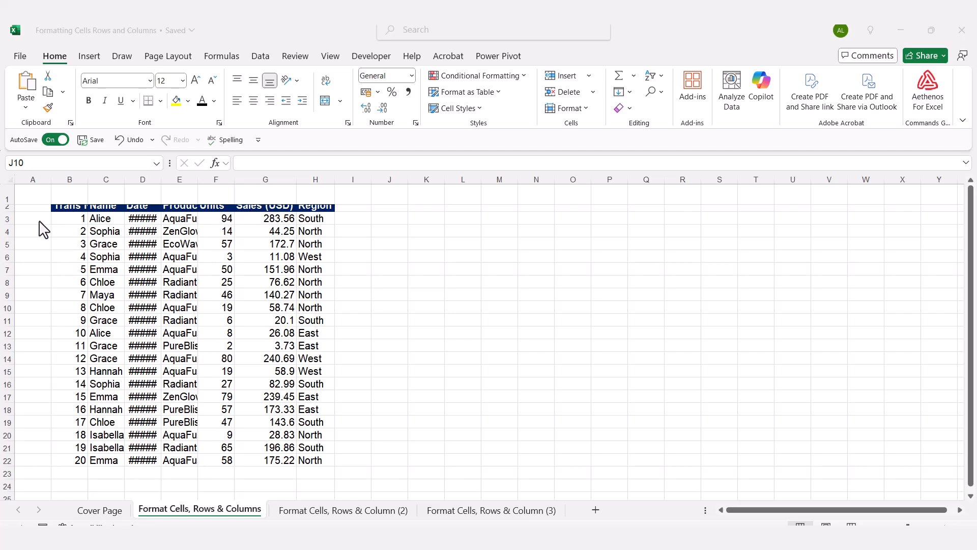
# - AutoFit the height of header row 2 so its text fits
pyautogui.click(13, 210)
pyautogui.click(10, 208)
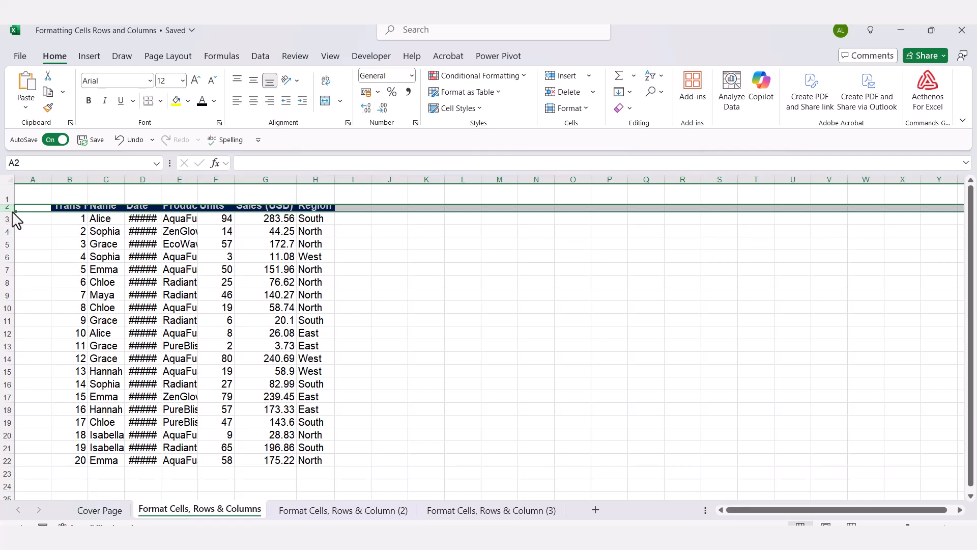
pyautogui.doubleClick(12, 212)
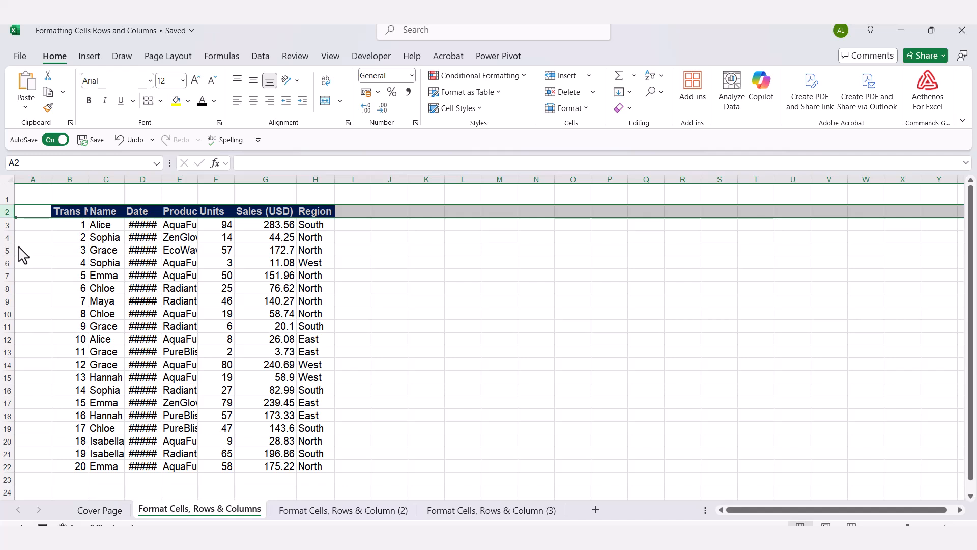
pyautogui.click(34, 252)
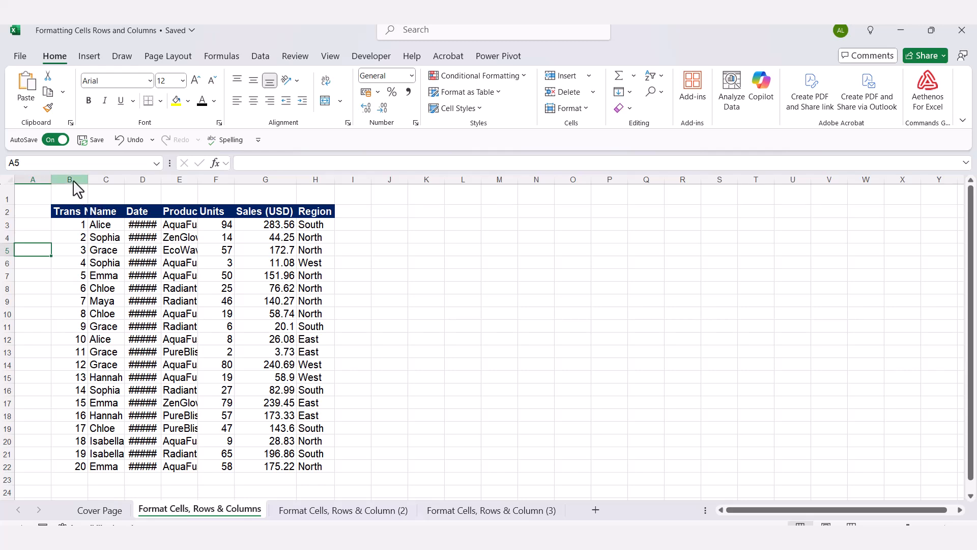
# - AutoFit the widths of columns B through E together
pyautogui.moveTo(73, 181); pyautogui.dragTo(195, 179)
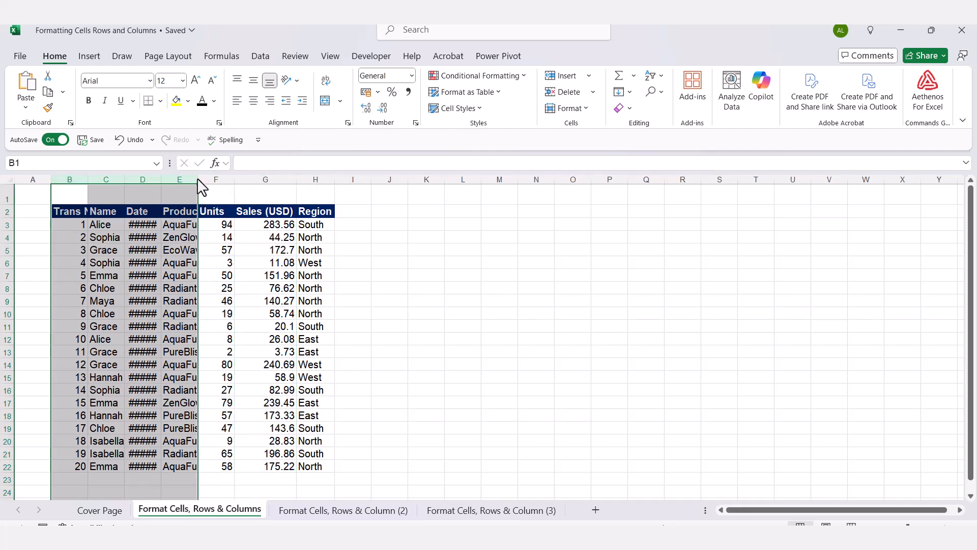
pyautogui.doubleClick(198, 179)
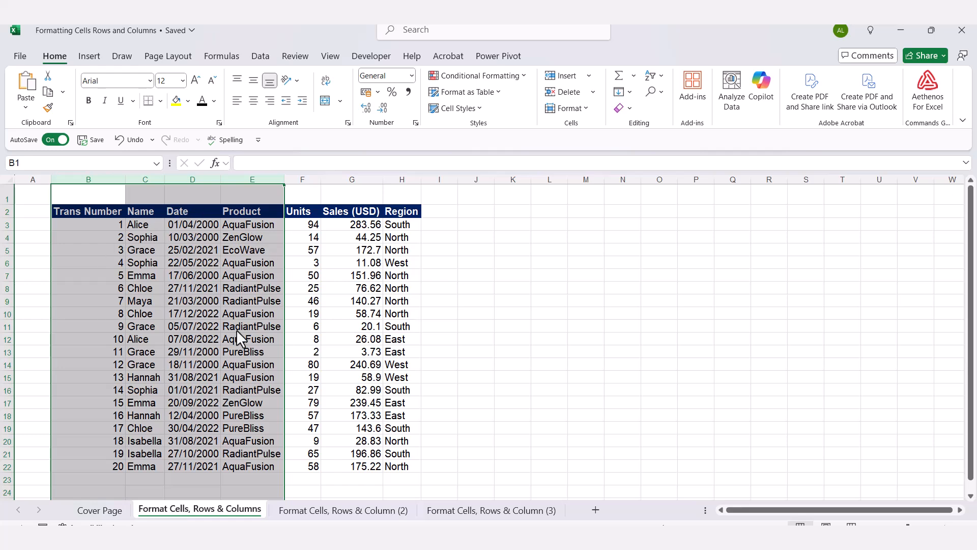
pyautogui.click(505, 266)
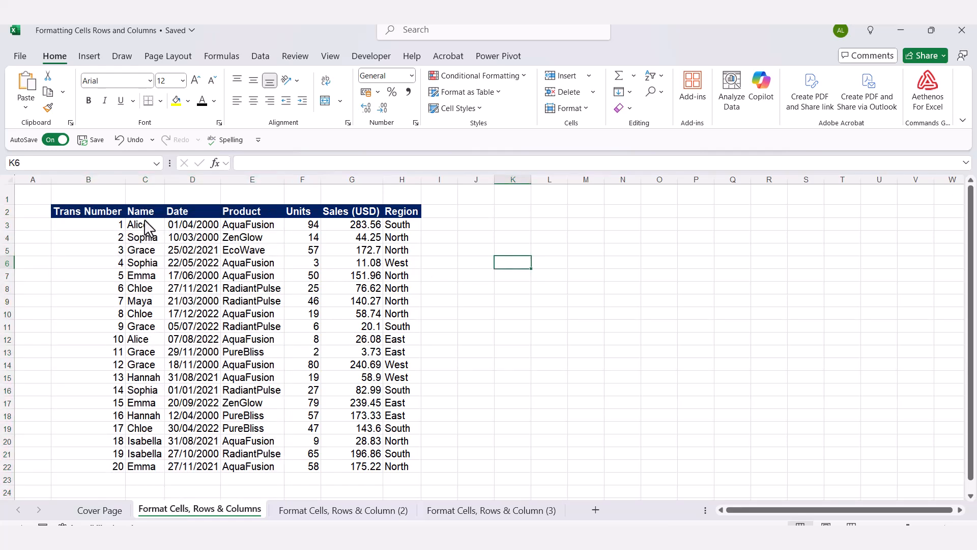
# - Look up the row height setting of row 3 and review the available cell size options without changing anything
pyautogui.click(9, 224)
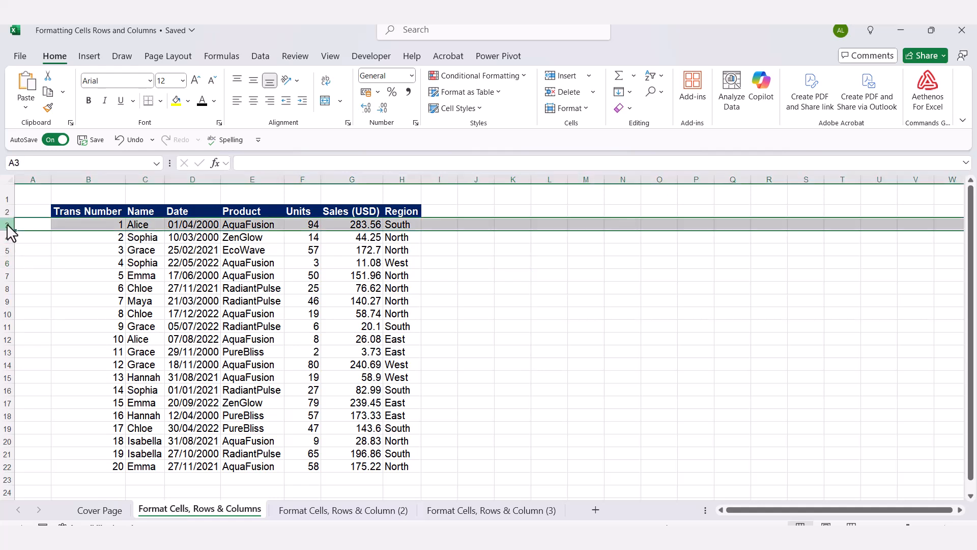
pyautogui.rightClick(10, 233)
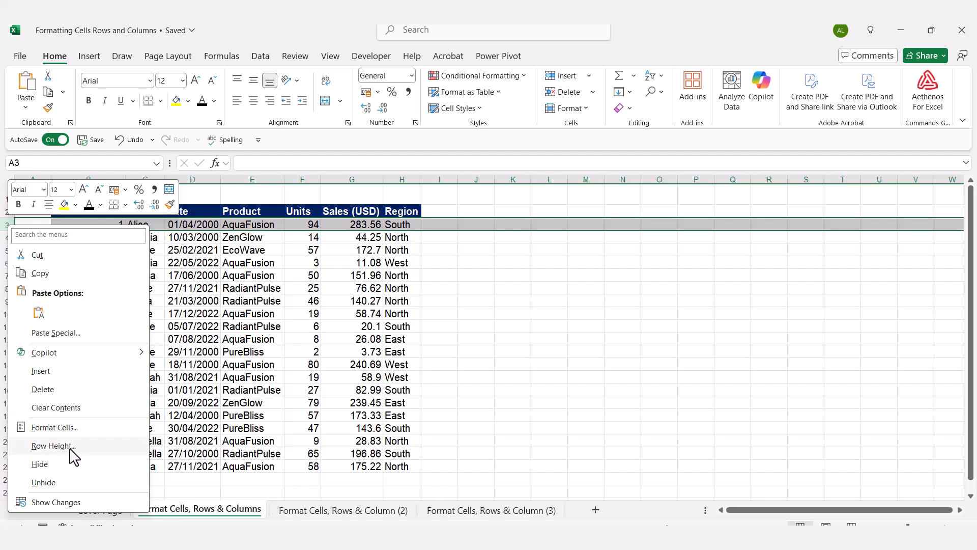
pyautogui.click(53, 446)
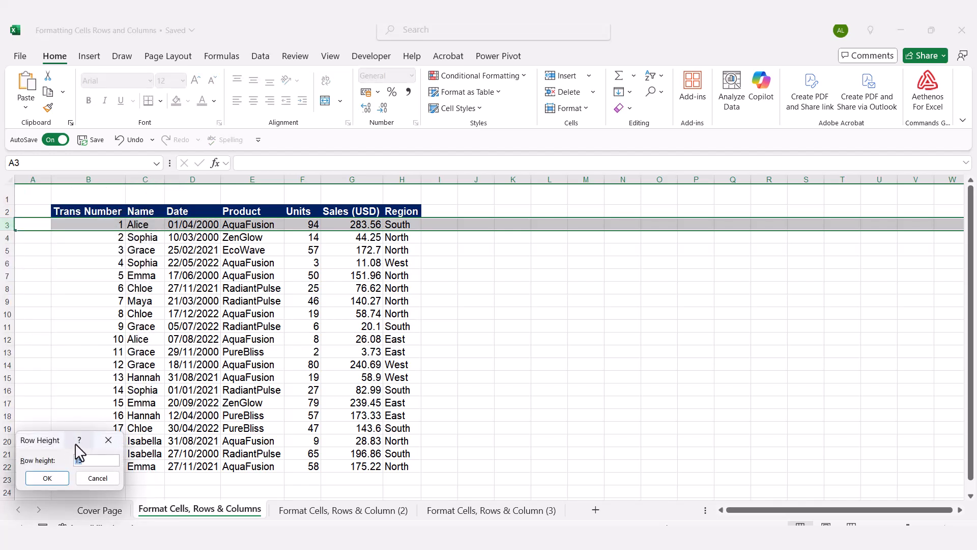
pyautogui.click(108, 440)
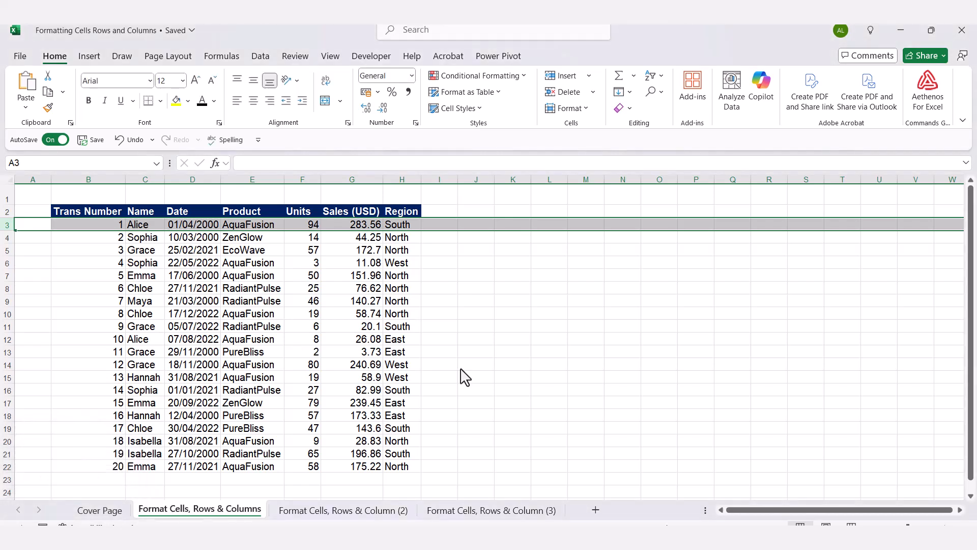
pyautogui.click(513, 340)
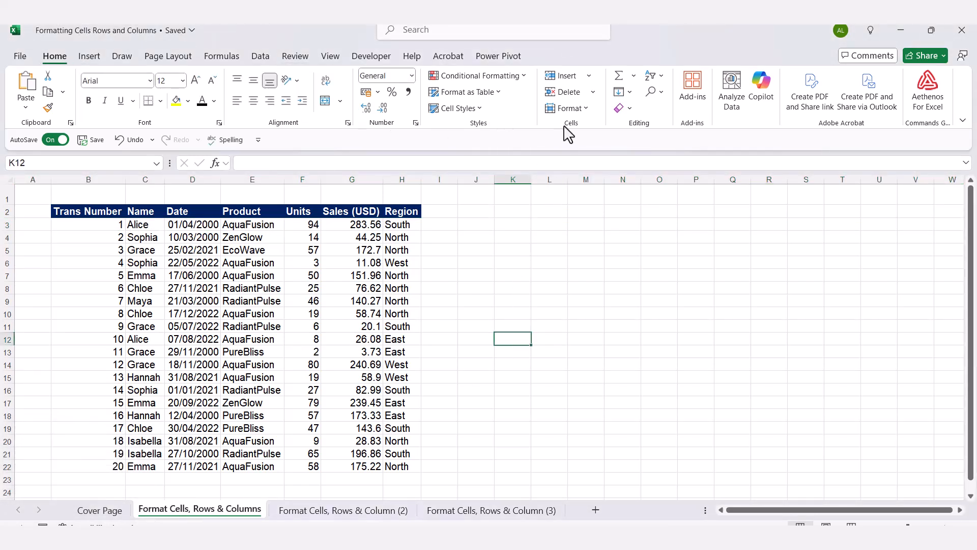
pyautogui.click(587, 108)
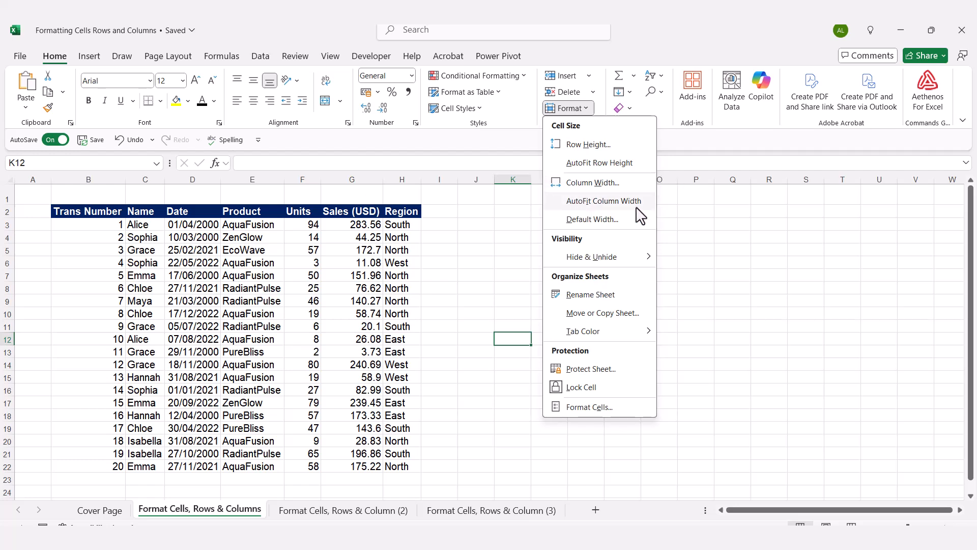
pyautogui.click(775, 273)
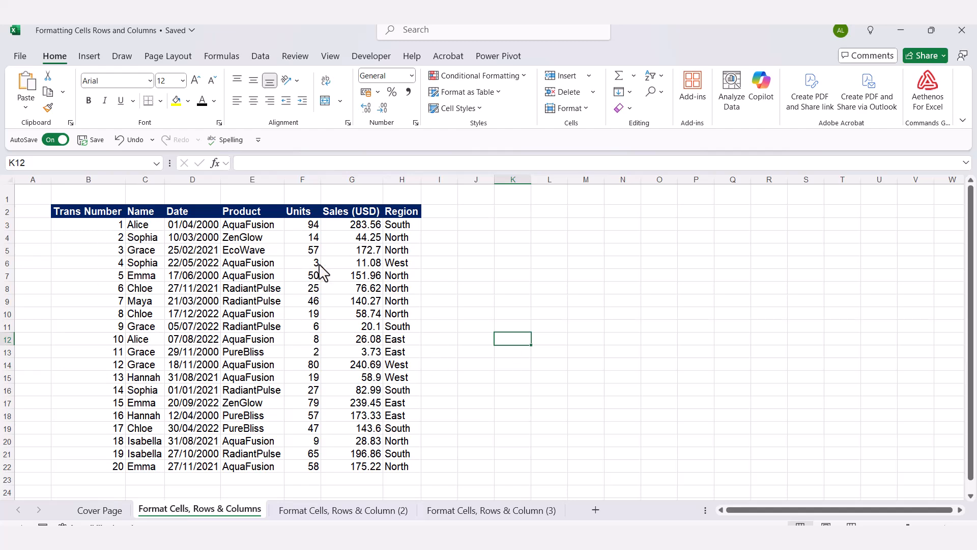
# - On the Format Cells, Rows & Column (2) sheet, AutoFit the widths of the Date and Product columns
pyautogui.click(340, 514)
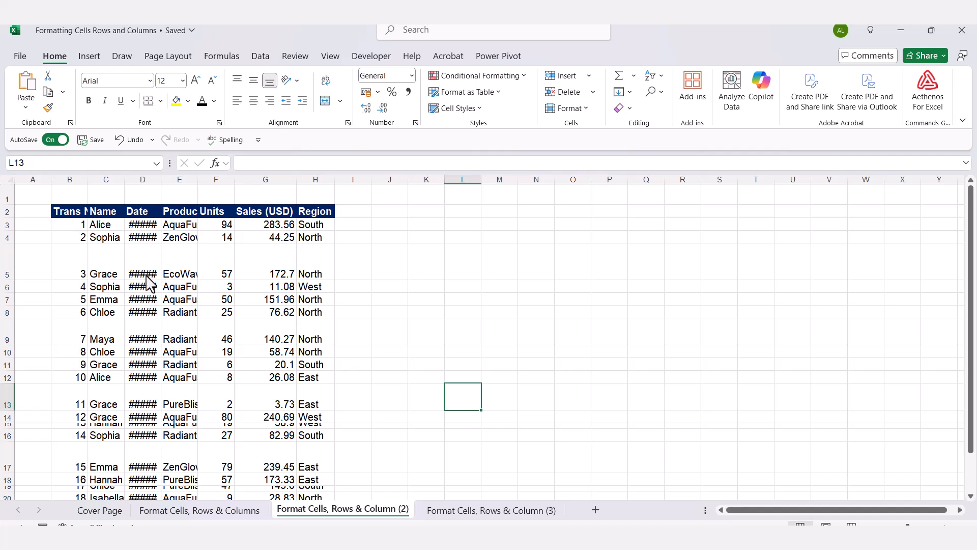
pyautogui.doubleClick(161, 180)
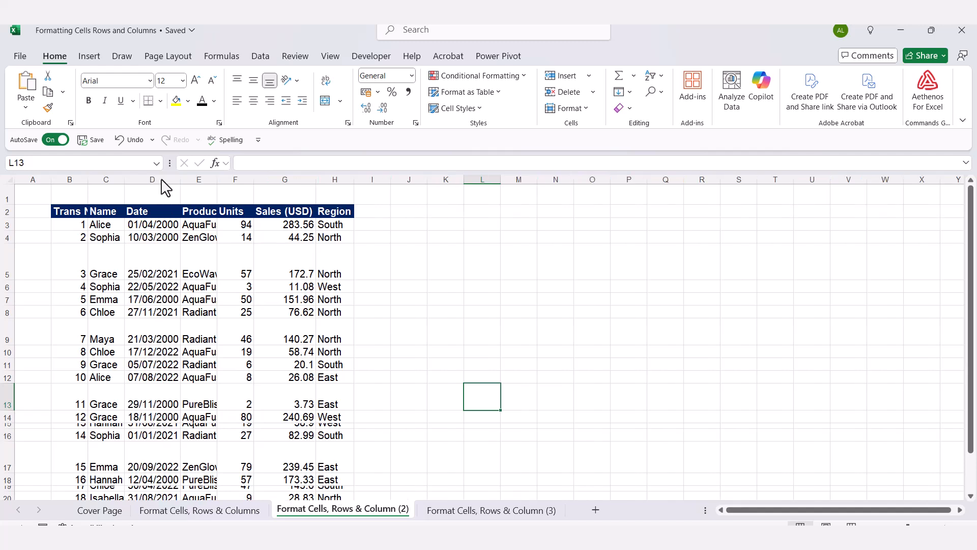
pyautogui.doubleClick(217, 179)
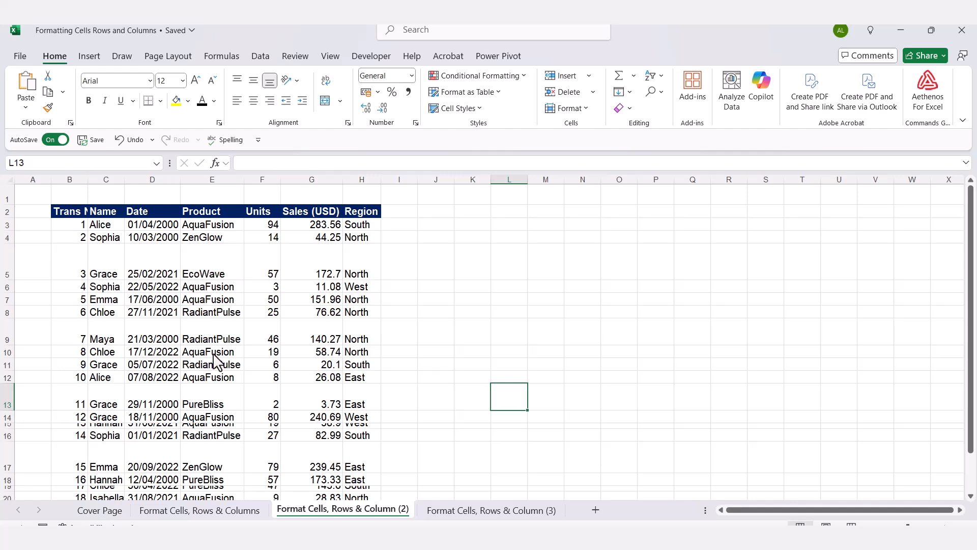
# - Examine the uneven row heights down the table and check the row height setting of row 3
pyautogui.scroll(-1, 217, 361)
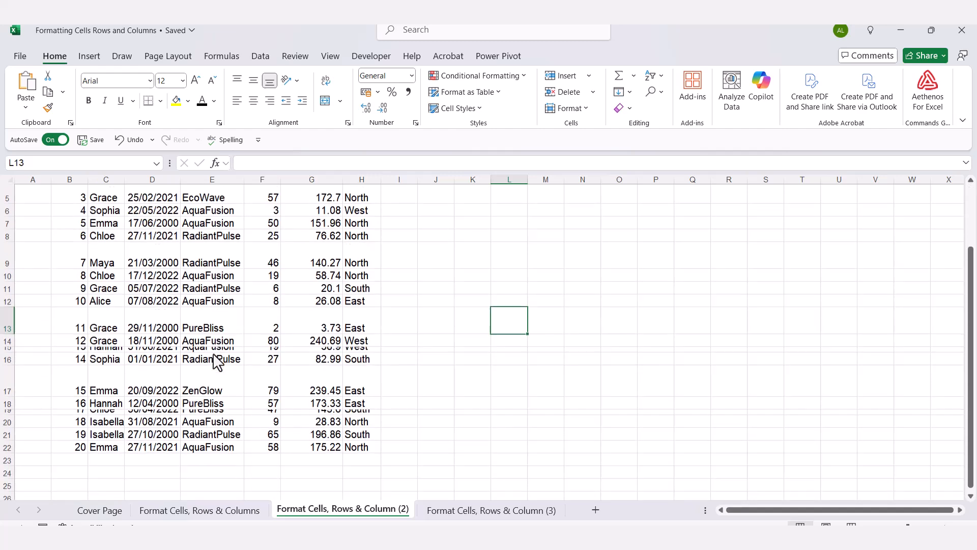
pyautogui.scroll(1, 32, 340)
pyautogui.click(33, 337)
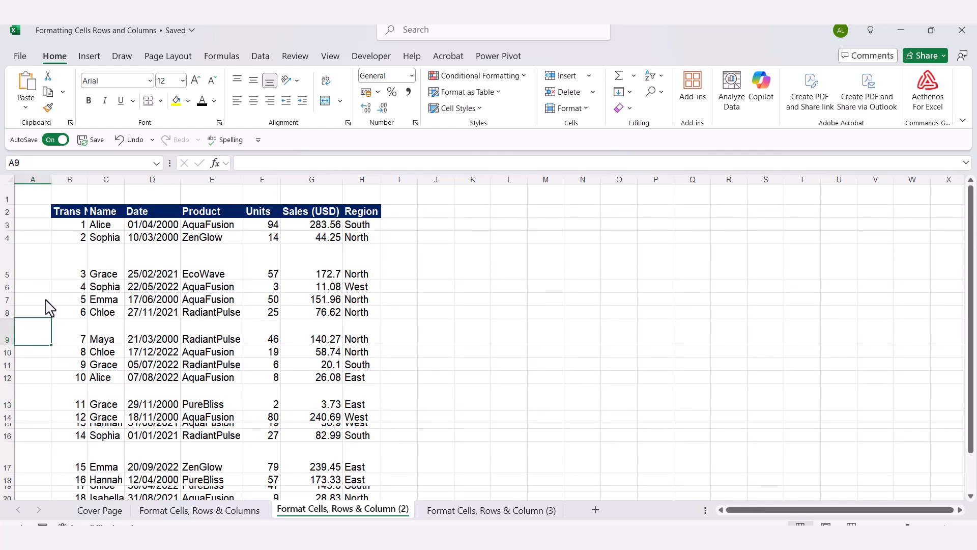
pyautogui.scroll(-2, 41, 356)
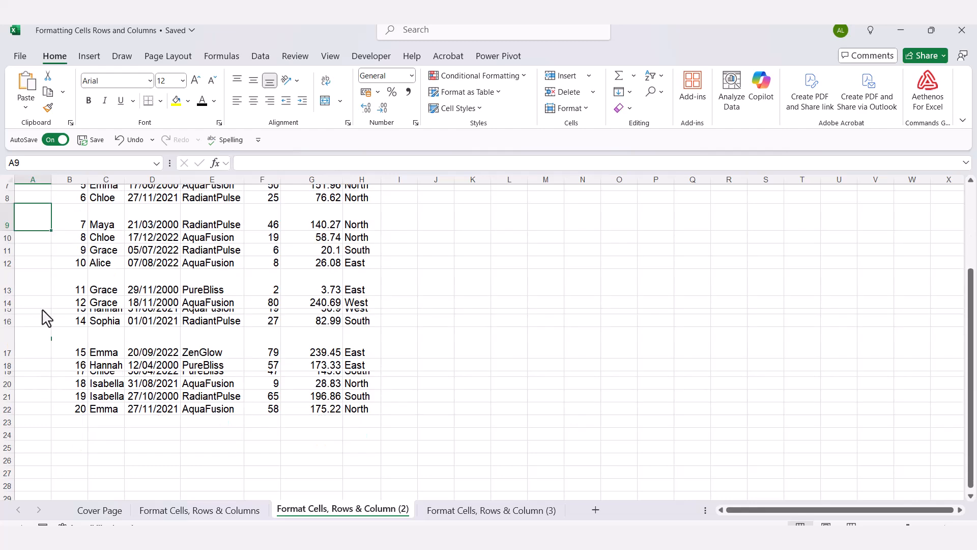
pyautogui.scroll(2, 61, 421)
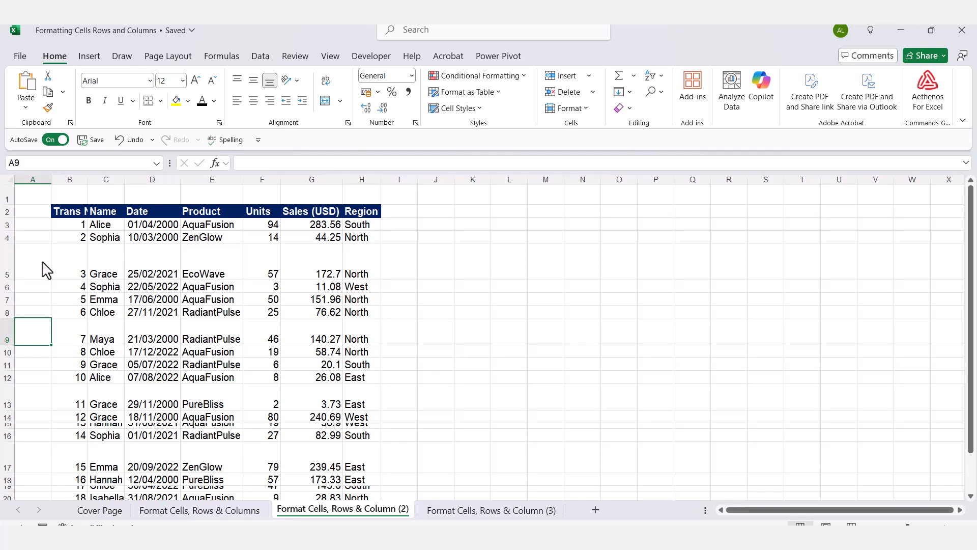
pyautogui.moveTo(10, 227); pyautogui.dragTo(9, 226)
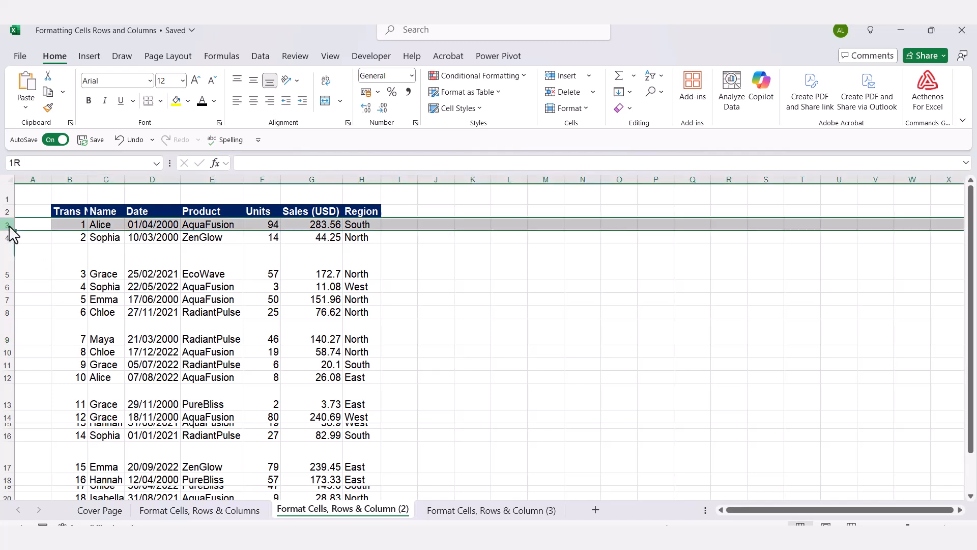
pyautogui.rightClick(8, 226)
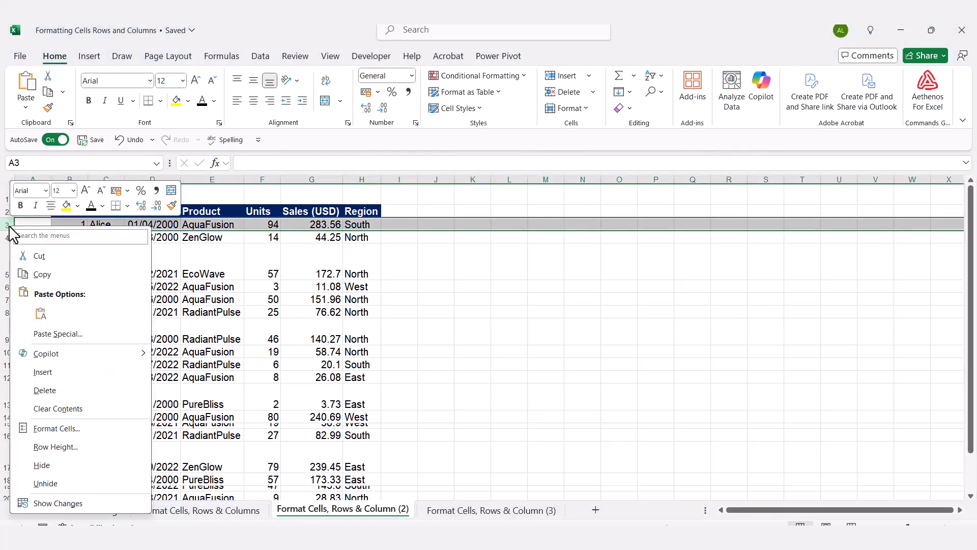
pyautogui.click(72, 448)
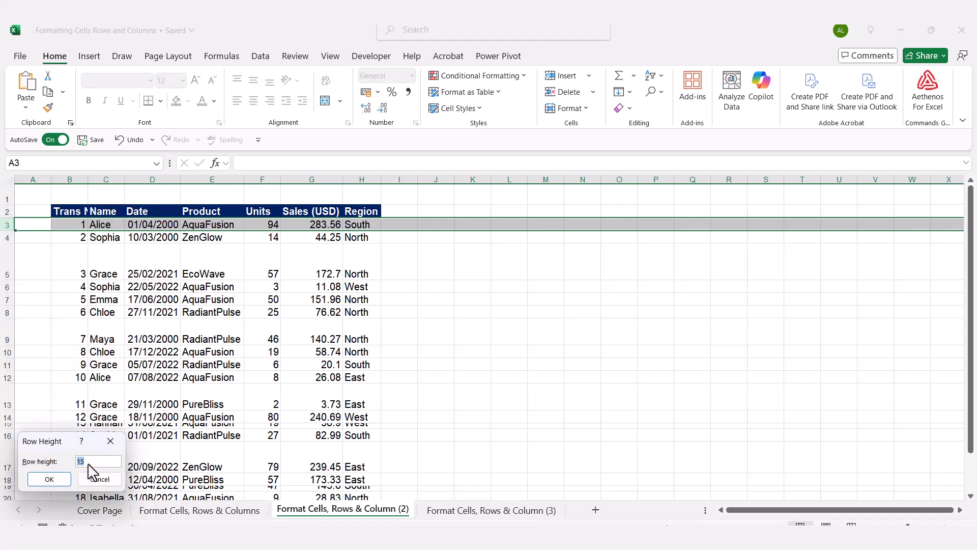
pyautogui.click(111, 441)
pyautogui.click(496, 397)
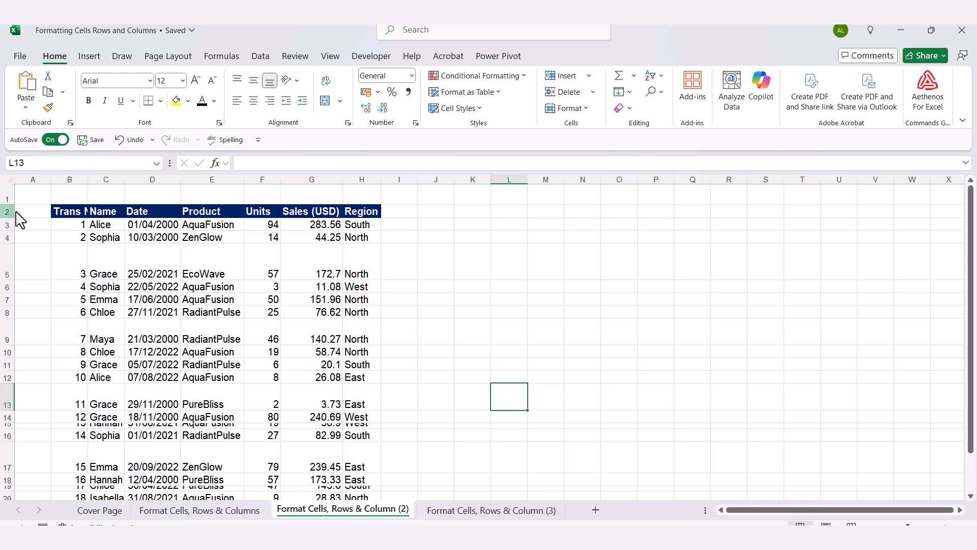
# - Set the row height of rows 3 through 22 to 15
pyautogui.moveTo(8, 227); pyautogui.dragTo(3, 471)
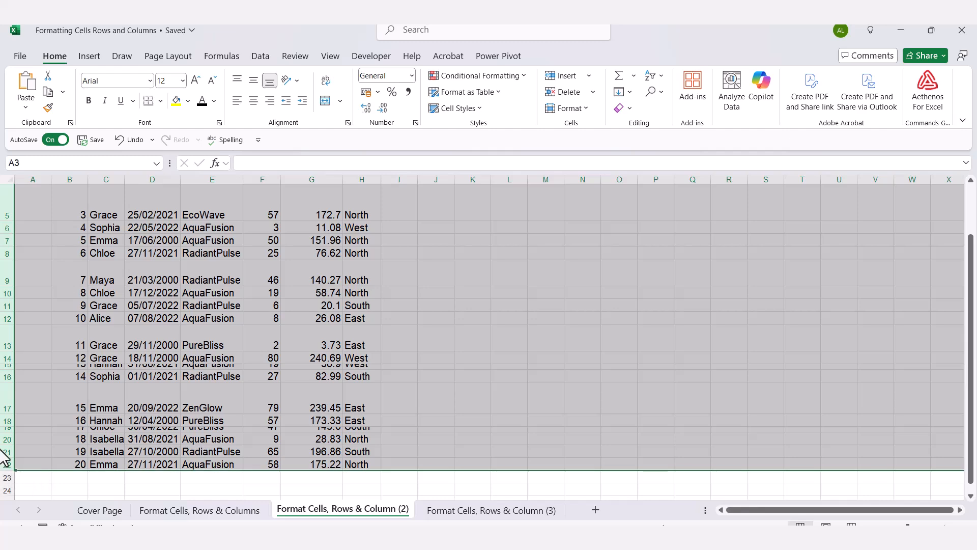
pyautogui.rightClick(9, 379)
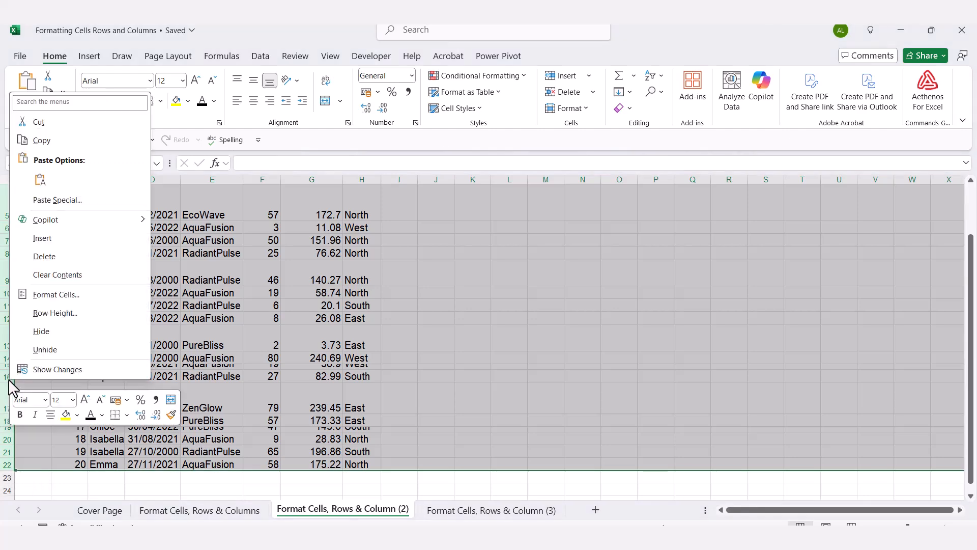
pyautogui.click(55, 313)
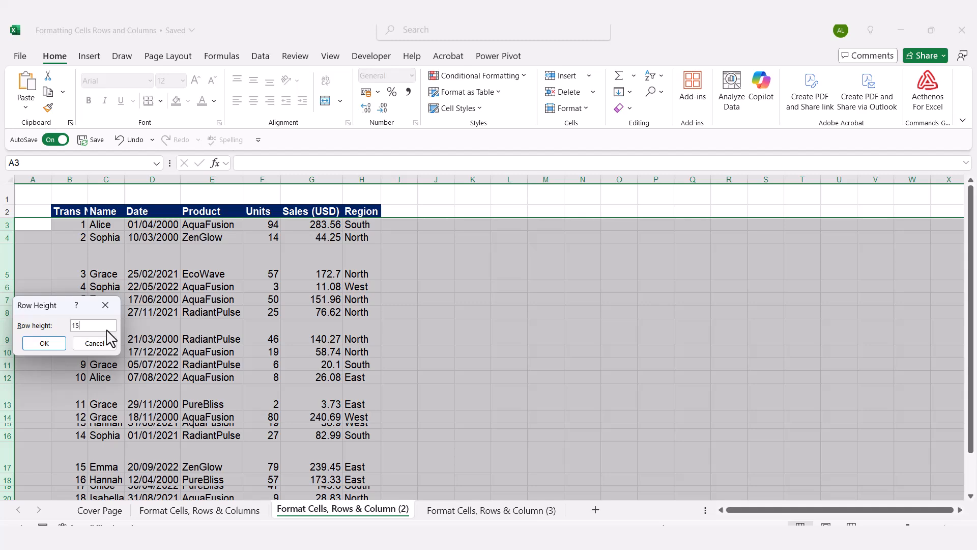
pyautogui.click(35, 342)
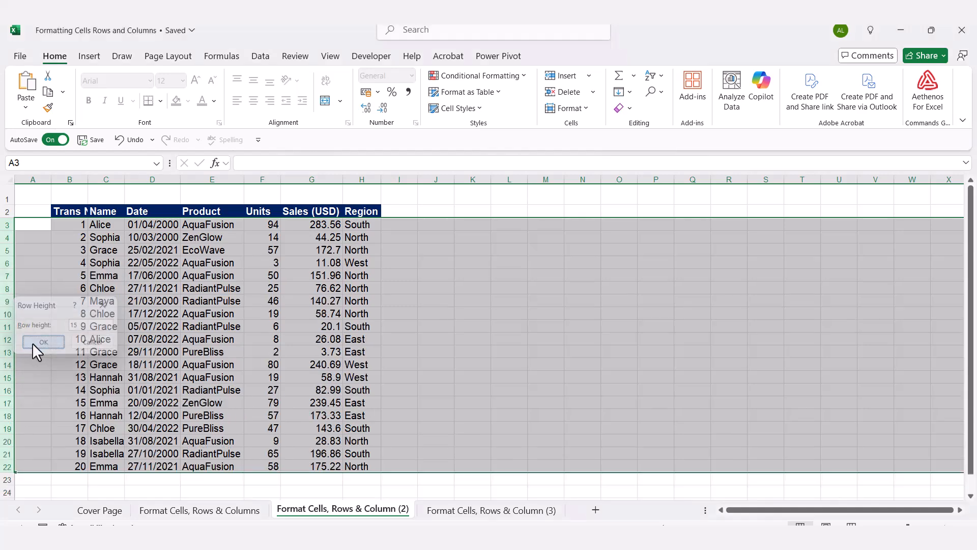
pyautogui.click(147, 301)
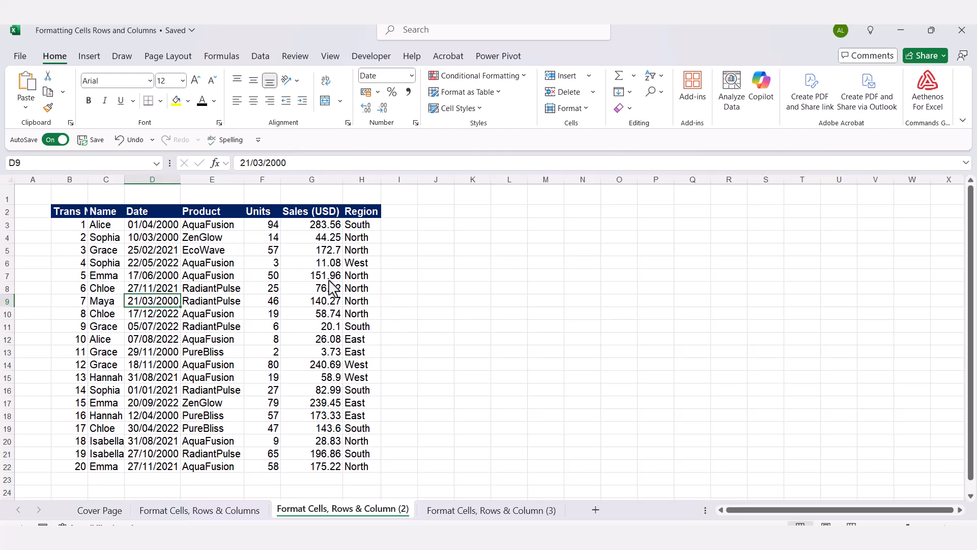
pyautogui.click(506, 352)
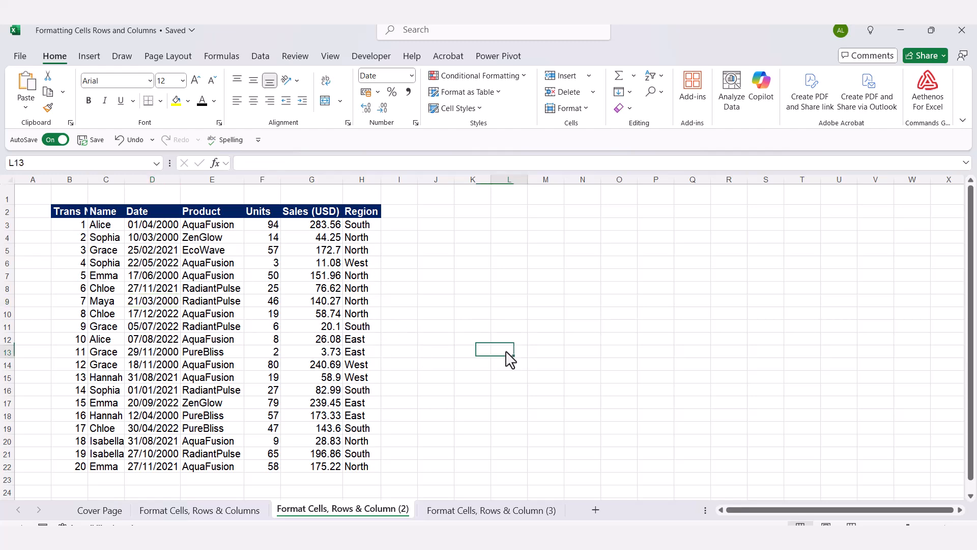
# - Open the Format Cells, Rows & Column (3) sheet and compare the plain table with the formatted table beside it
pyautogui.click(487, 515)
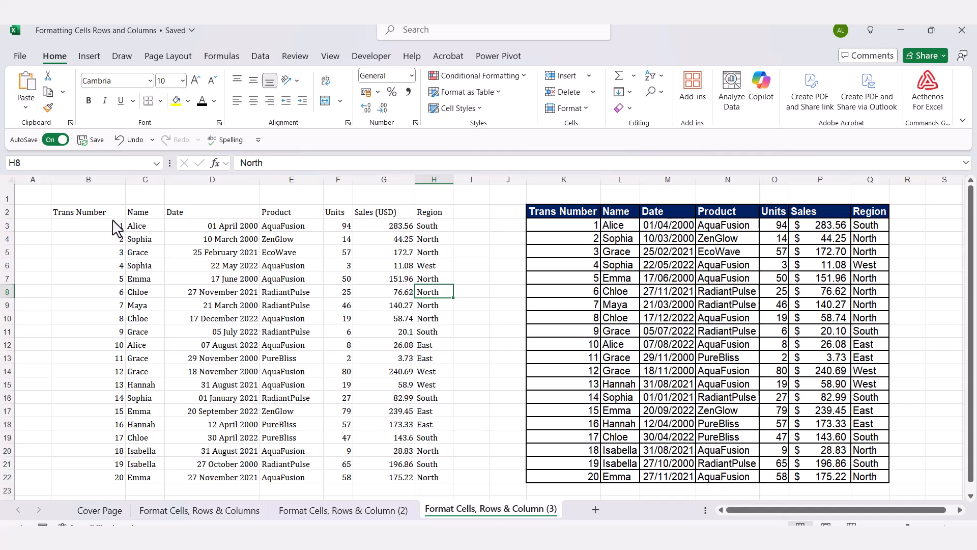
pyautogui.moveTo(109, 216); pyautogui.dragTo(433, 482)
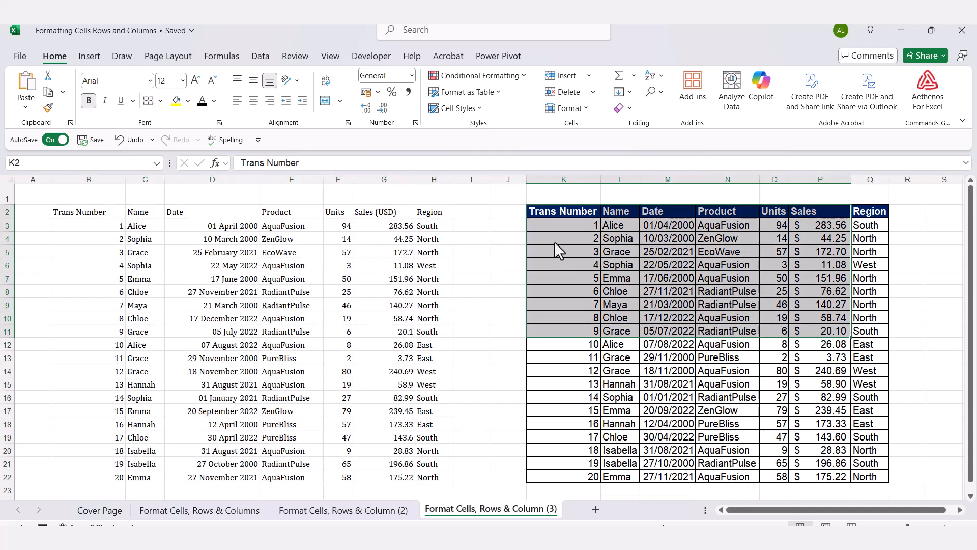
pyautogui.click(555, 235)
pyautogui.moveTo(556, 215); pyautogui.dragTo(856, 479)
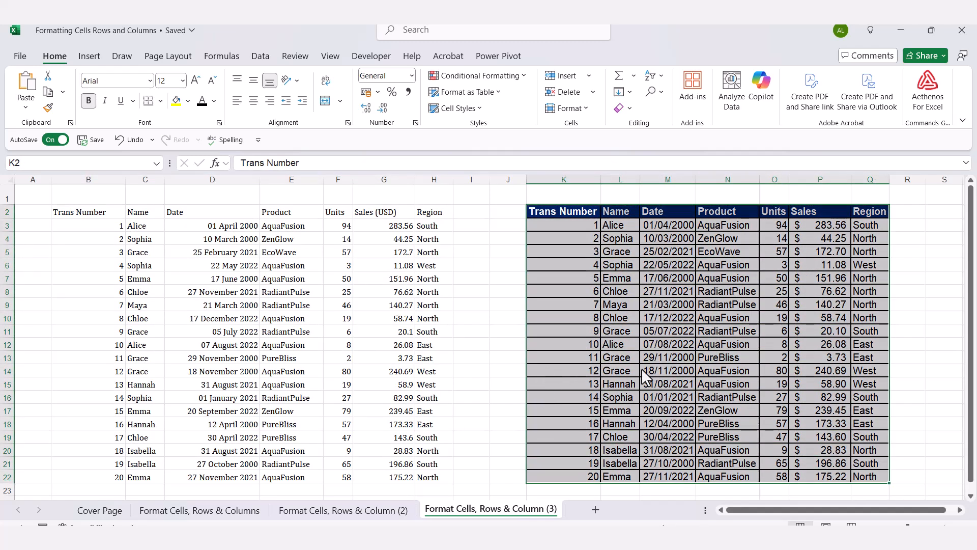
pyautogui.click(563, 333)
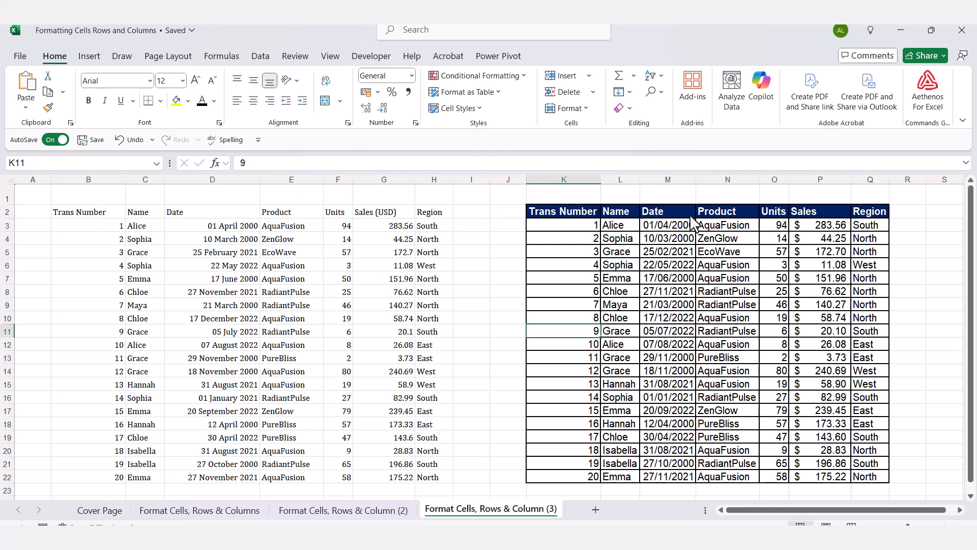
# - Fill the plain table's header row, B2:H2, with the standard Dark Blue color to match the formatted table
pyautogui.click(84, 216)
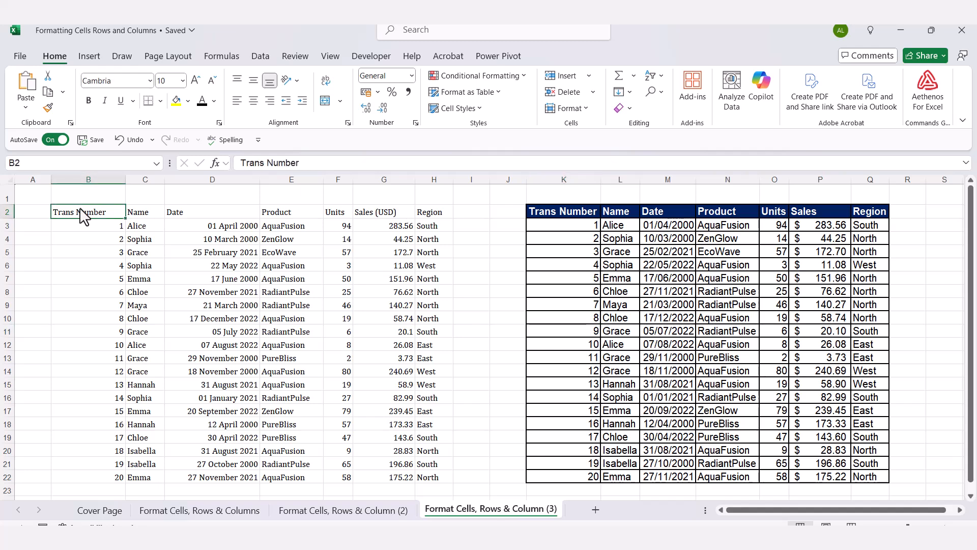
pyautogui.hotkey('ctrl', 'shift', 'Right')
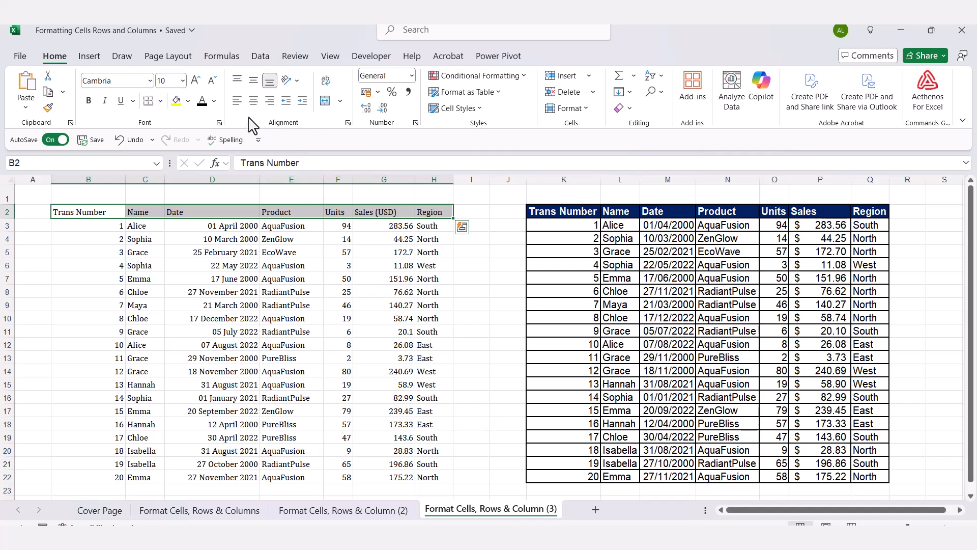
pyautogui.hotkey('ctrl', '1')
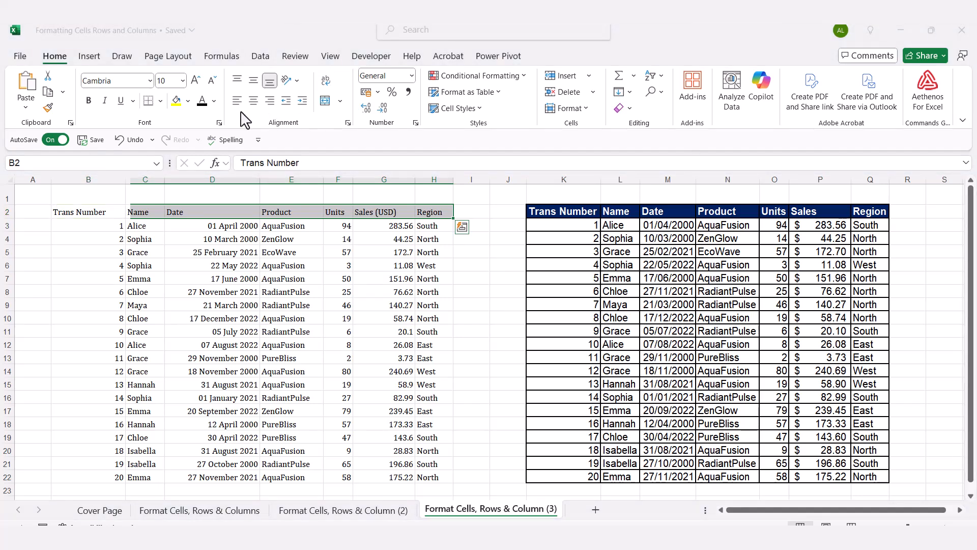
pyautogui.click(188, 101)
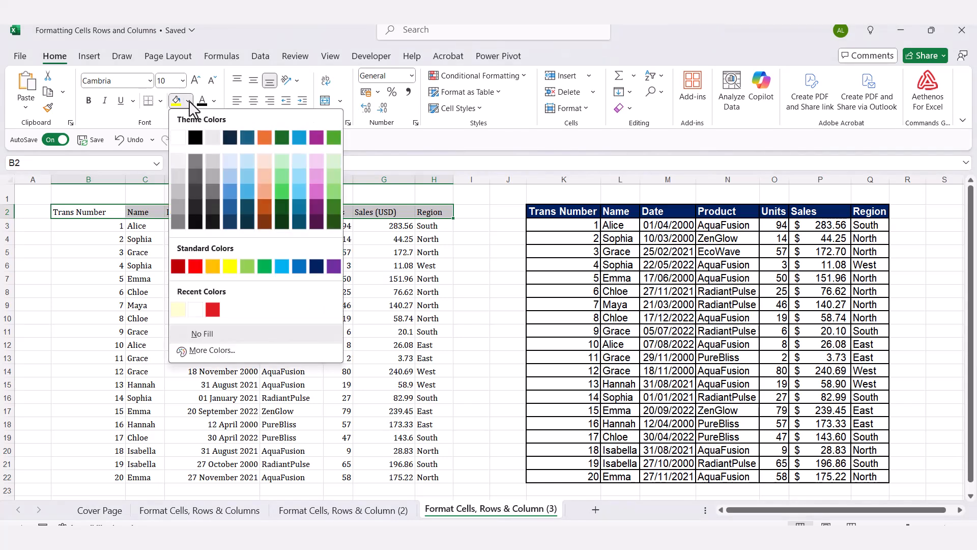
pyautogui.click(316, 267)
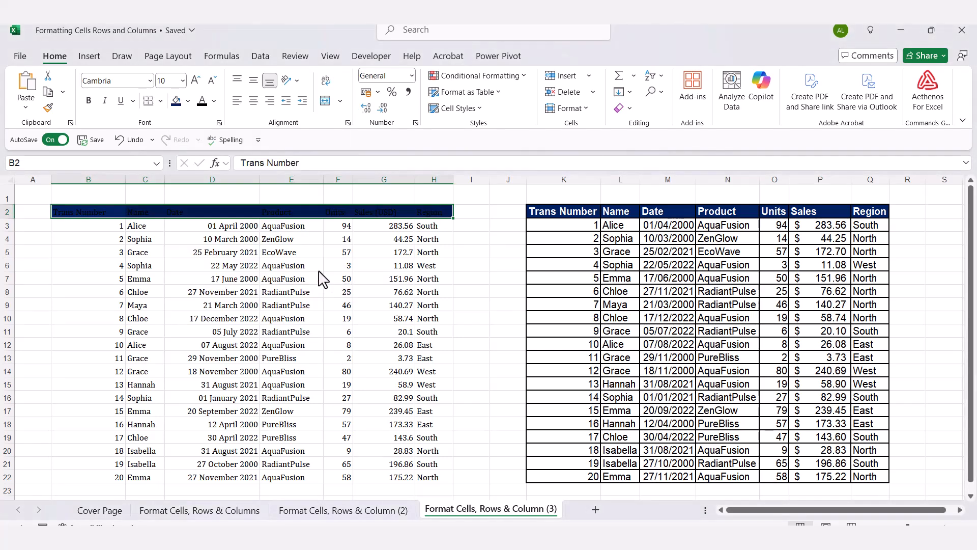
# - Make the header text in B2:H2 white and bold
pyautogui.click(214, 101)
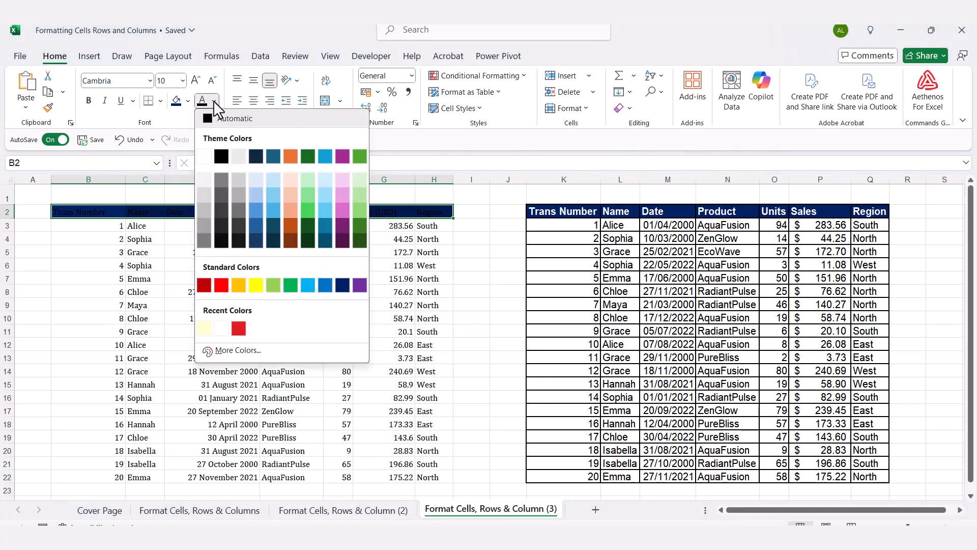
pyautogui.click(205, 156)
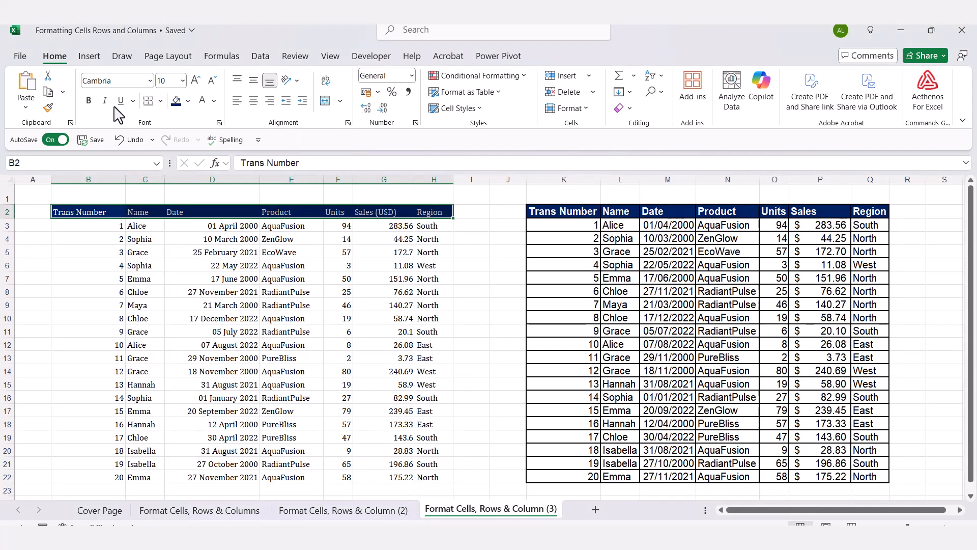
pyautogui.click(89, 101)
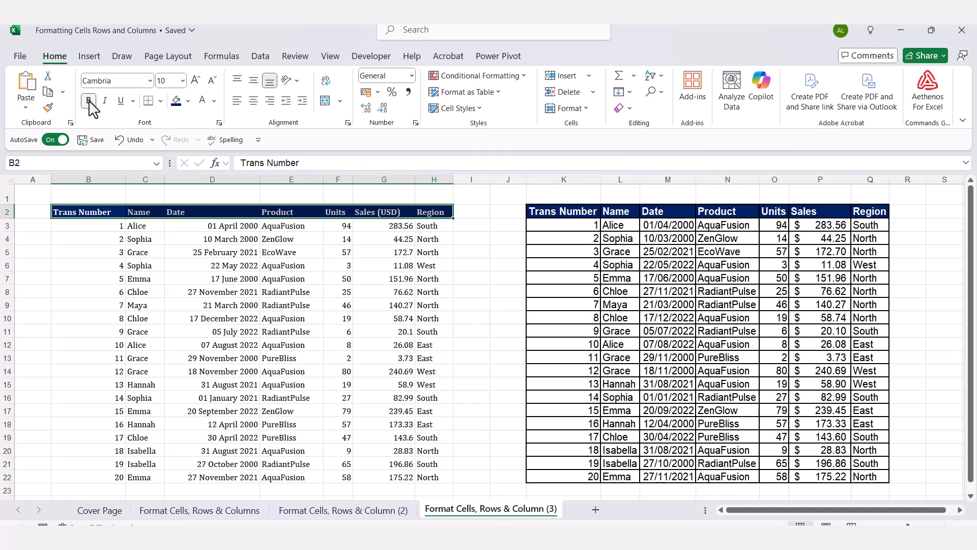
pyautogui.click(496, 216)
# - Check the formatted table's header font and change the plain table's header row, B2:H2, to Arial
pyautogui.click(543, 218)
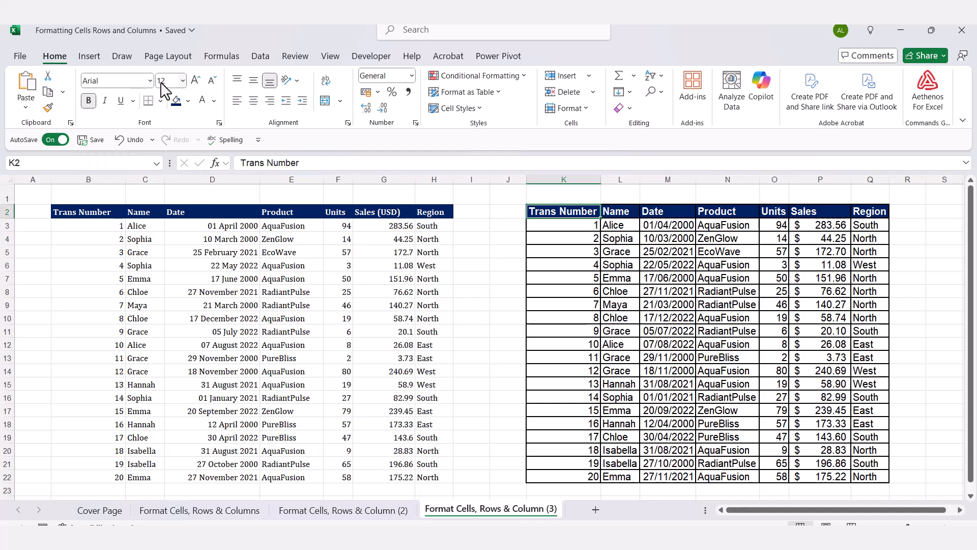
pyautogui.click(75, 209)
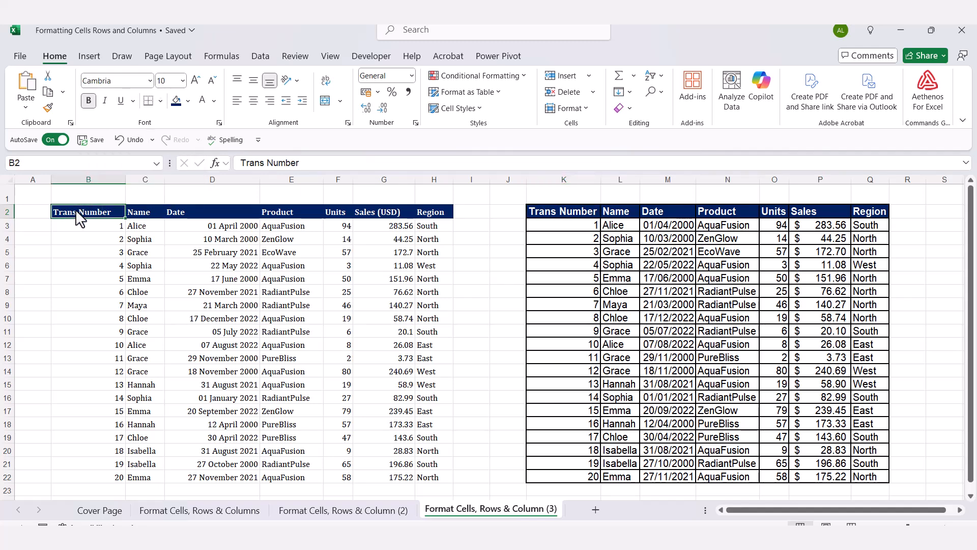
pyautogui.hotkey('ctrl', 'shift', 'Right')
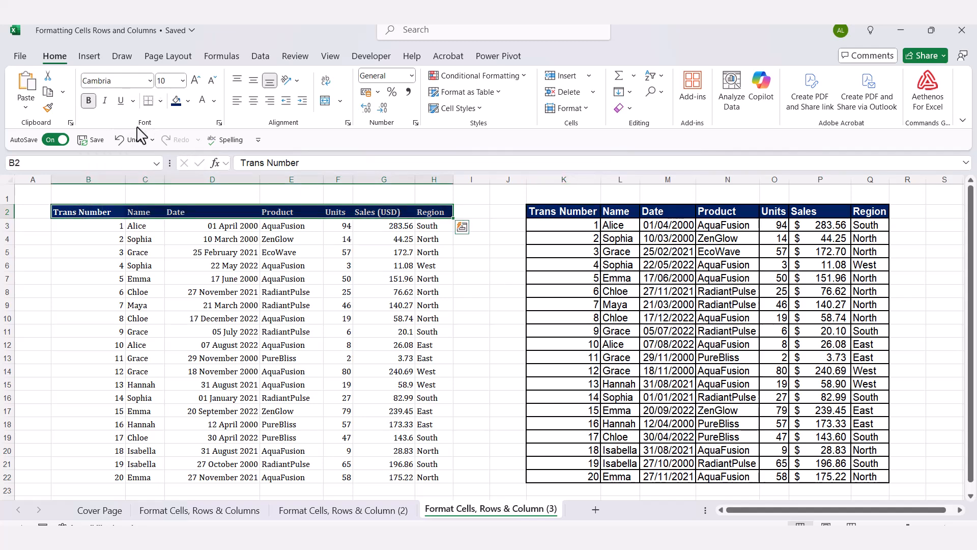
pyautogui.click(151, 80)
pyautogui.click(150, 81)
pyautogui.scroll(-10, 150, 232)
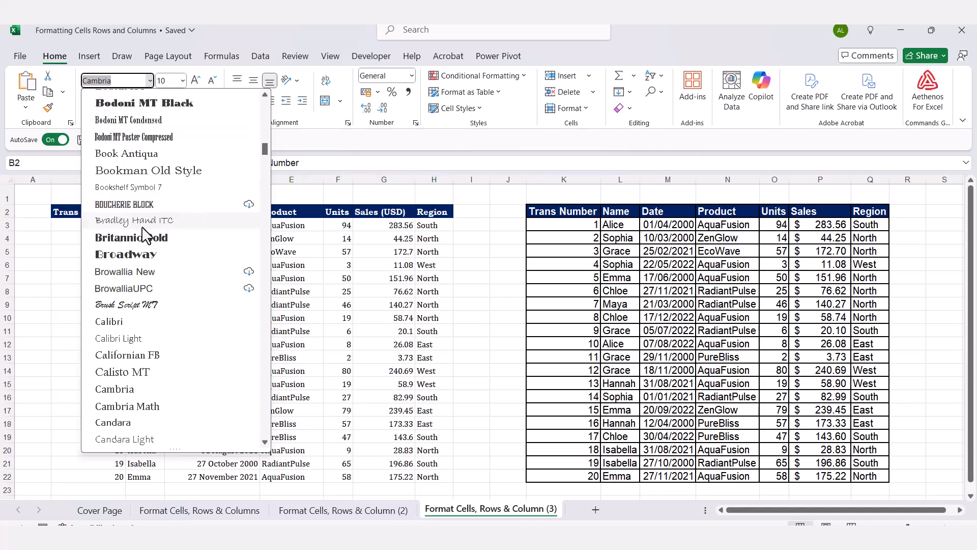
pyautogui.scroll(-8, 150, 234)
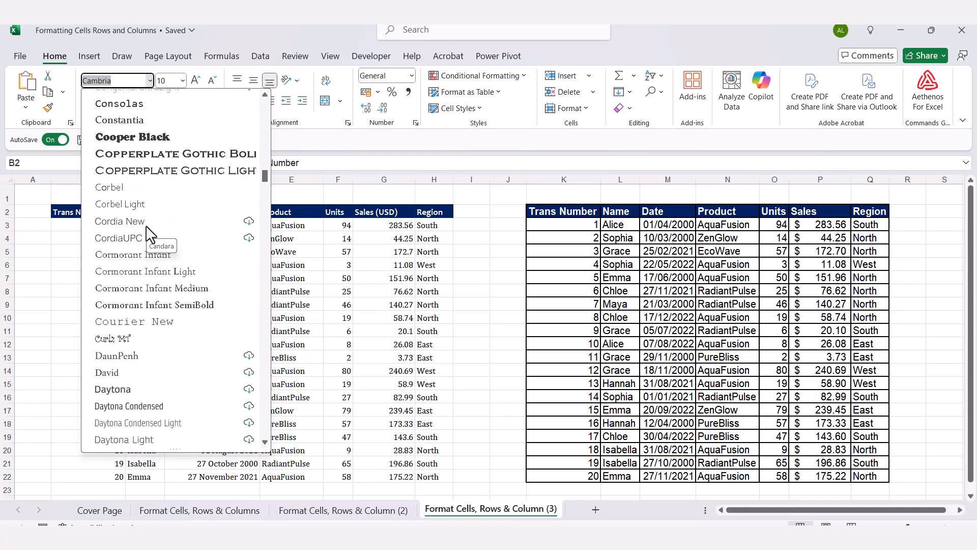
pyautogui.scroll(10, 150, 234)
pyautogui.scroll(20, 150, 234)
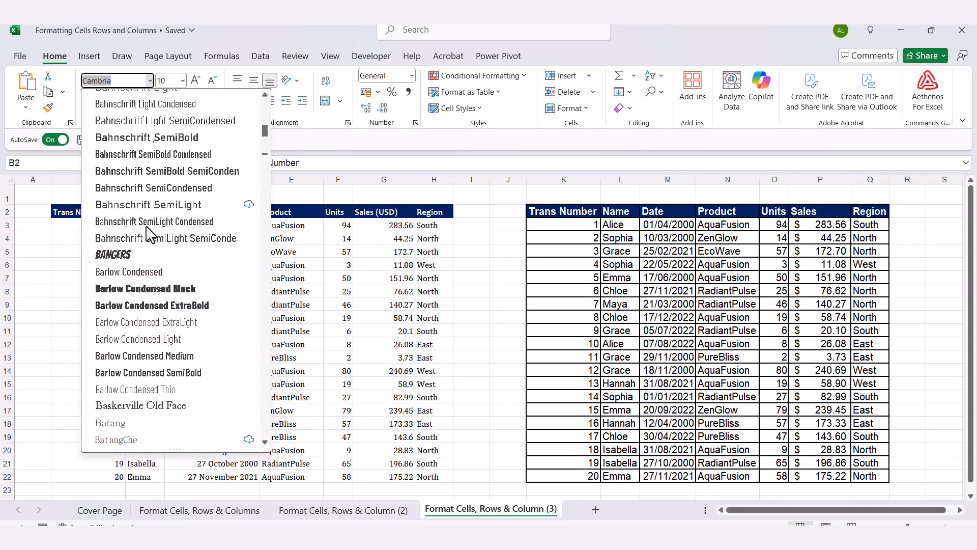
pyautogui.scroll(4, 136, 244)
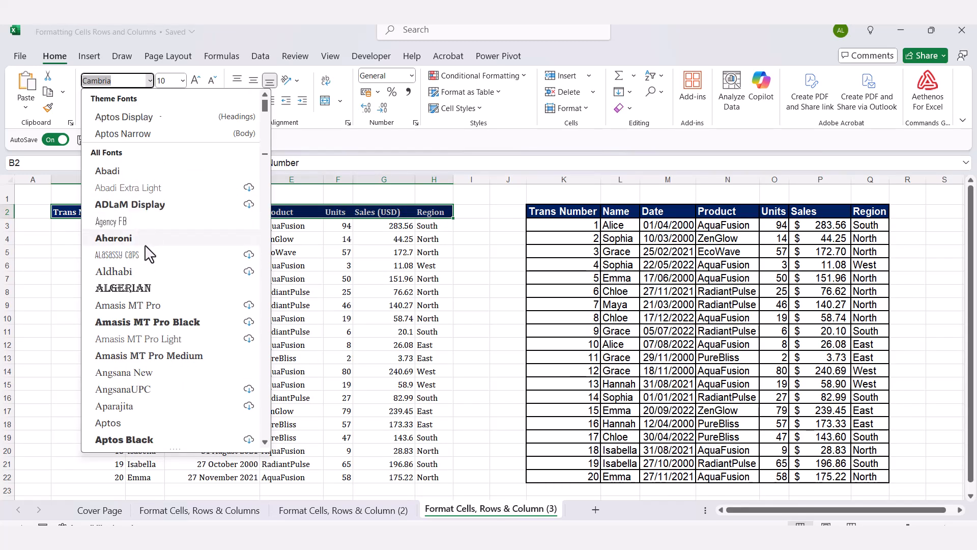
pyautogui.scroll(-6, 147, 252)
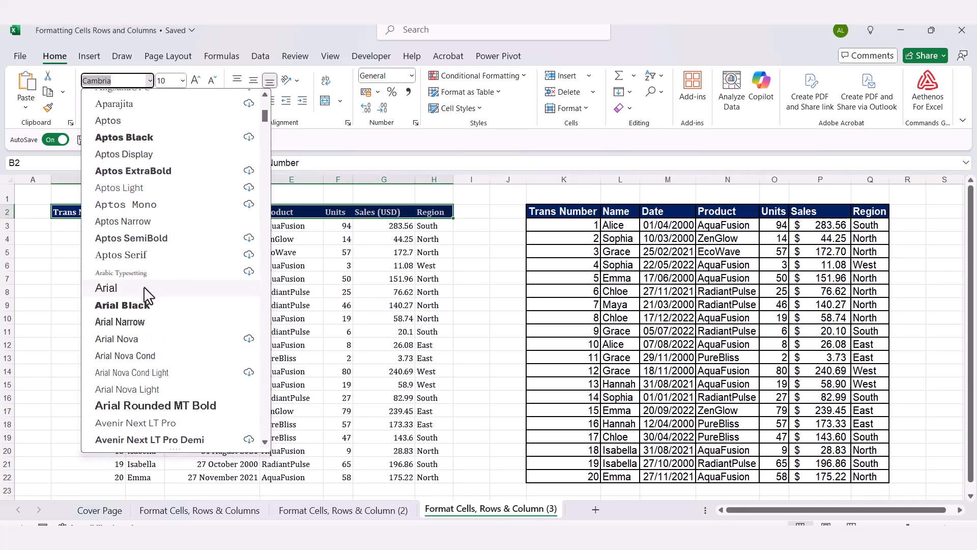
pyautogui.click(146, 288)
# - Set the font size of the plain table's header row to 12
pyautogui.click(182, 81)
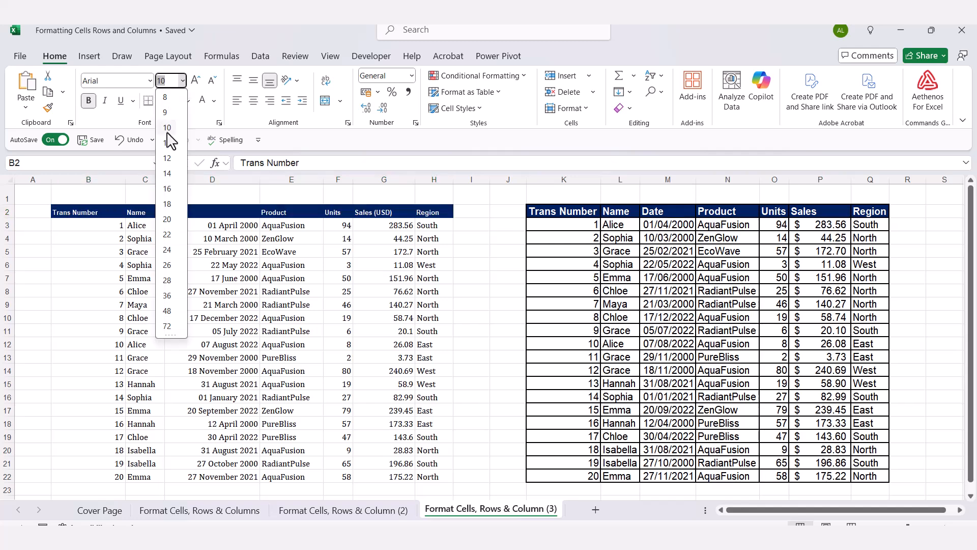
pyautogui.click(163, 162)
pyautogui.click(461, 226)
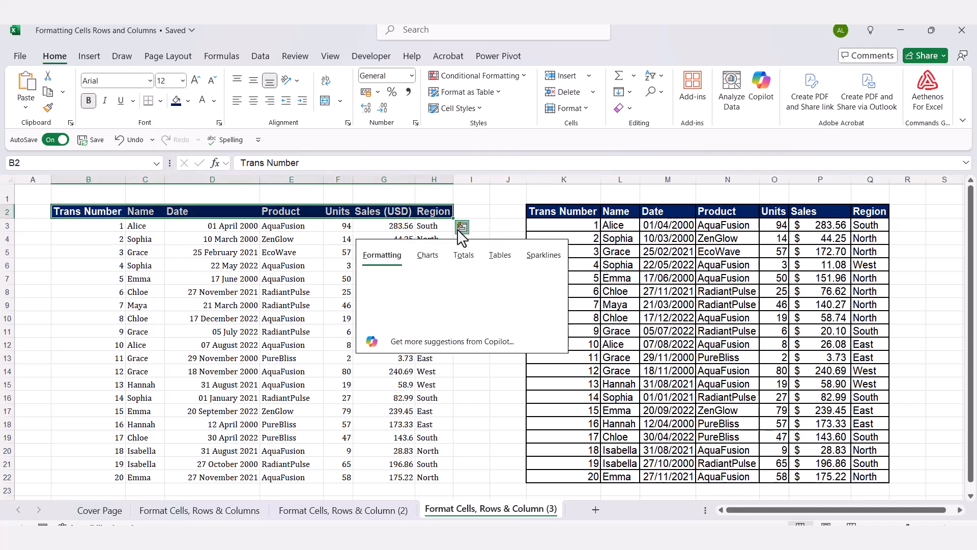
pyautogui.click(485, 201)
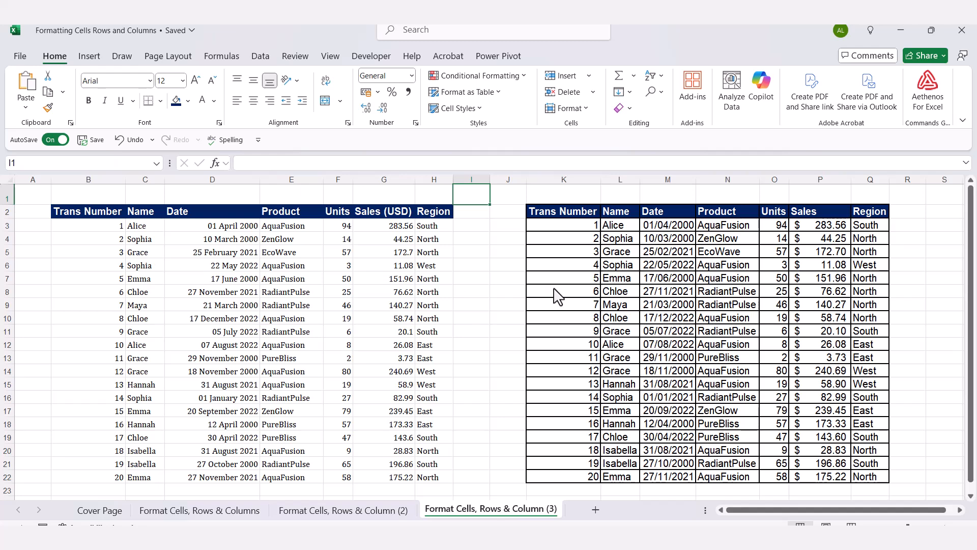
# - Check the font in the formatted table's data cells and change the plain table's data range, B3:H22, to Arial
pyautogui.click(595, 269)
pyautogui.click(634, 279)
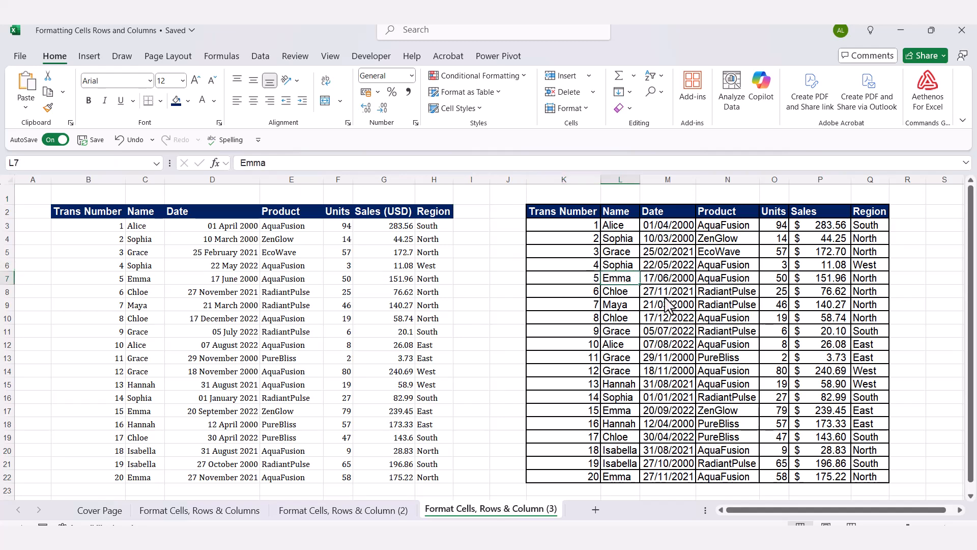
pyautogui.click(668, 305)
pyautogui.click(735, 332)
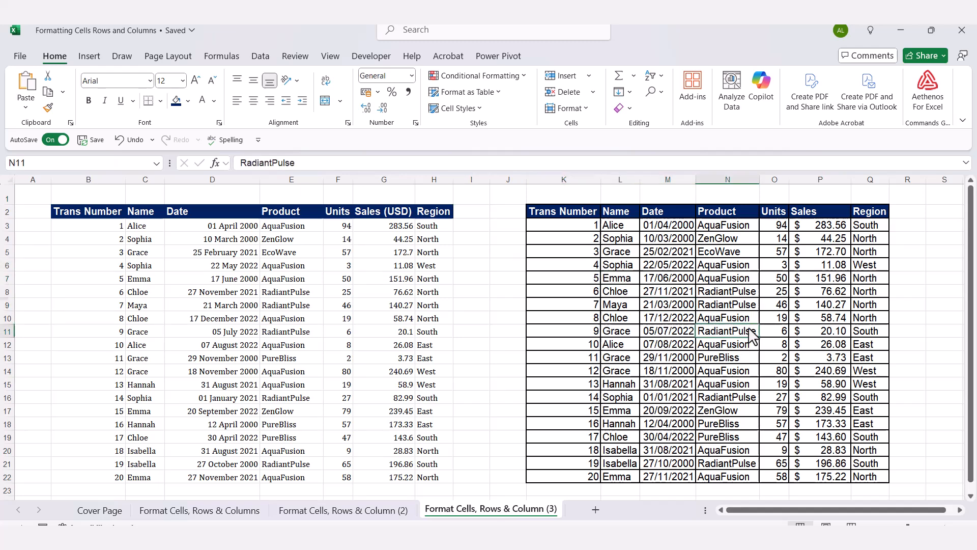
pyautogui.click(831, 310)
pyautogui.click(79, 228)
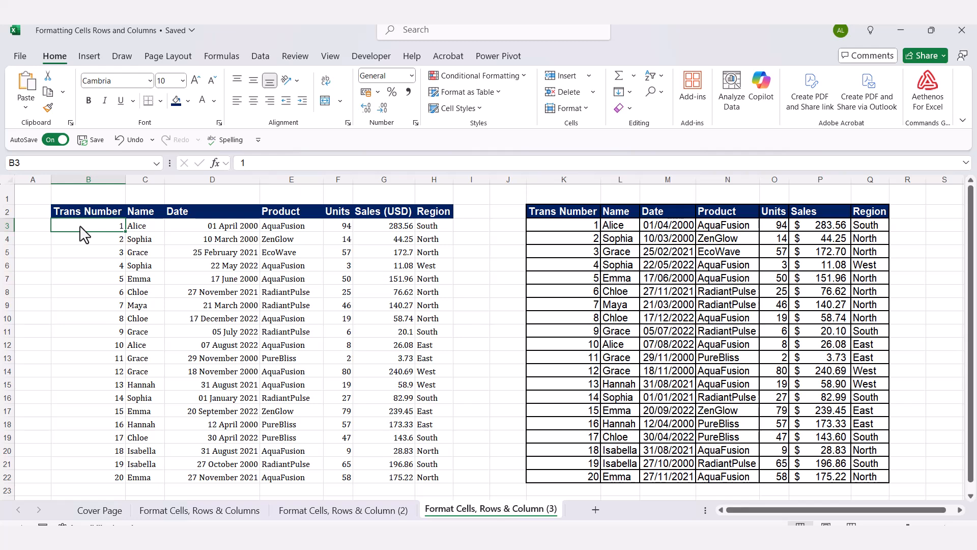
pyautogui.hotkey('ctrl', 'shift', 'Right')
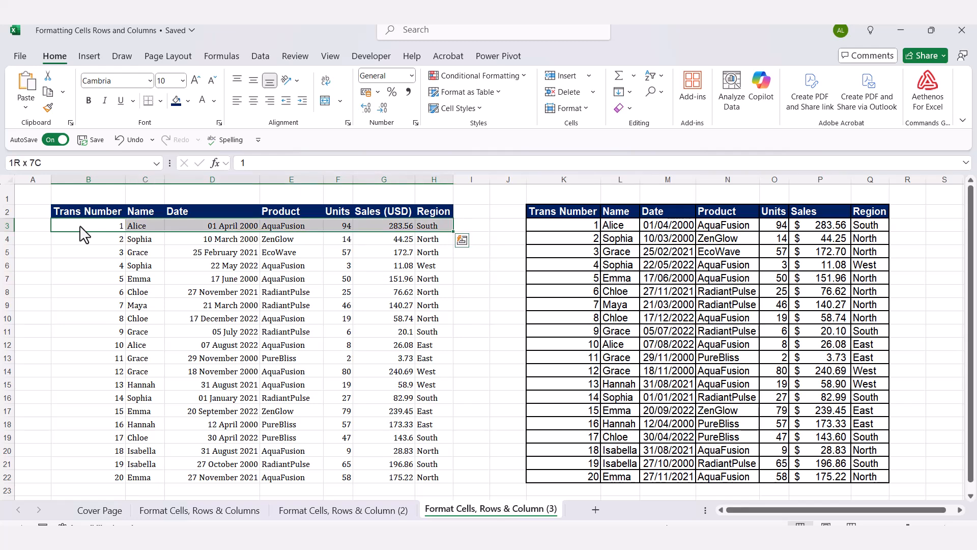
pyautogui.hotkey('ctrl', 'shift', 'Down')
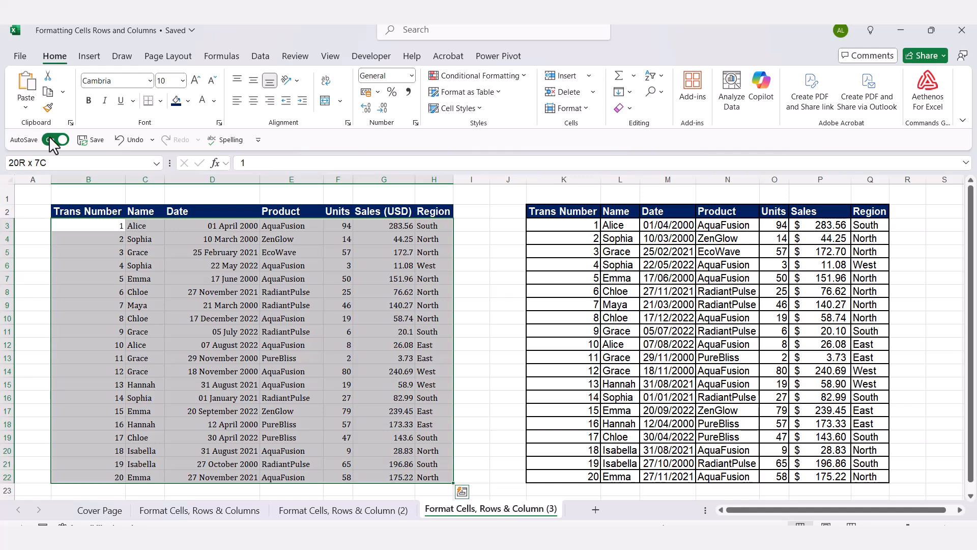
pyautogui.click(150, 80)
pyautogui.scroll(15, 151, 181)
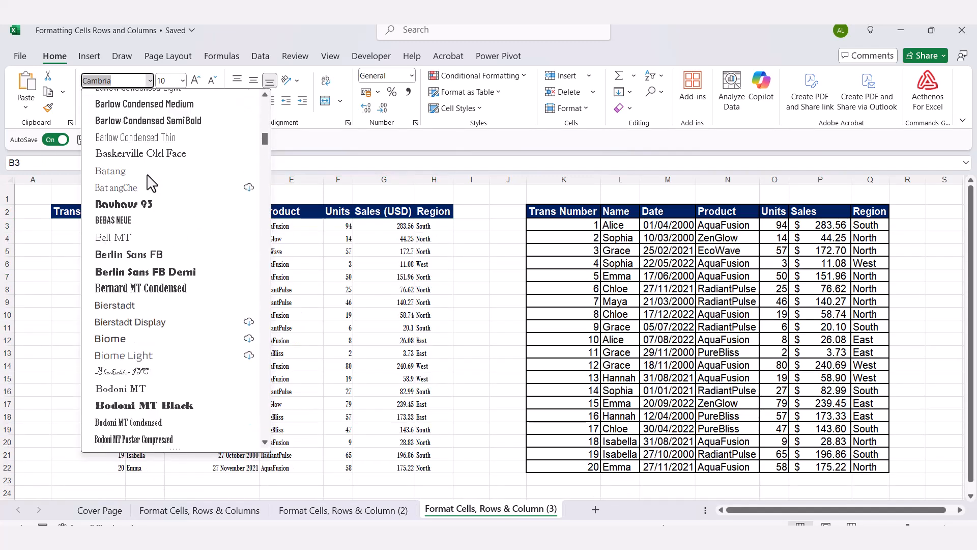
pyautogui.scroll(2, 151, 181)
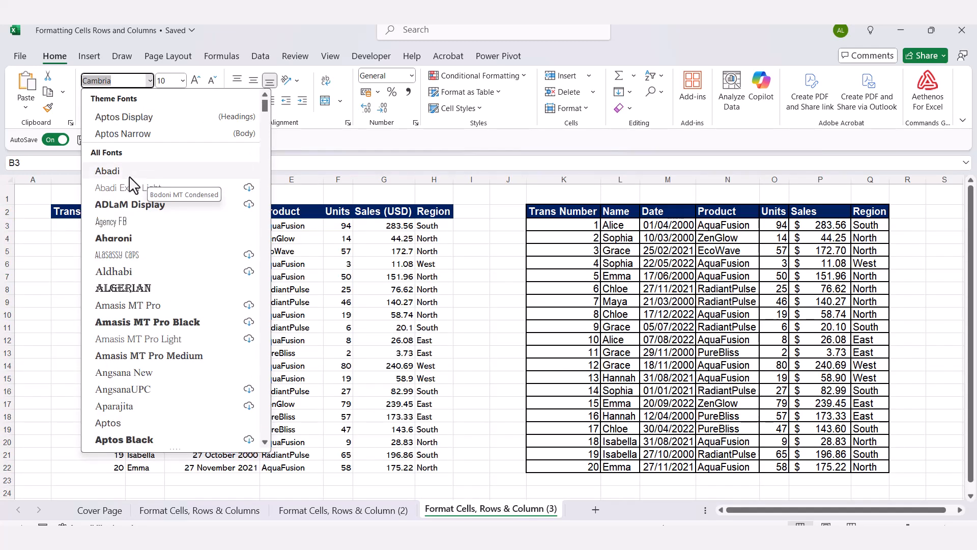
pyautogui.scroll(-4, 158, 247)
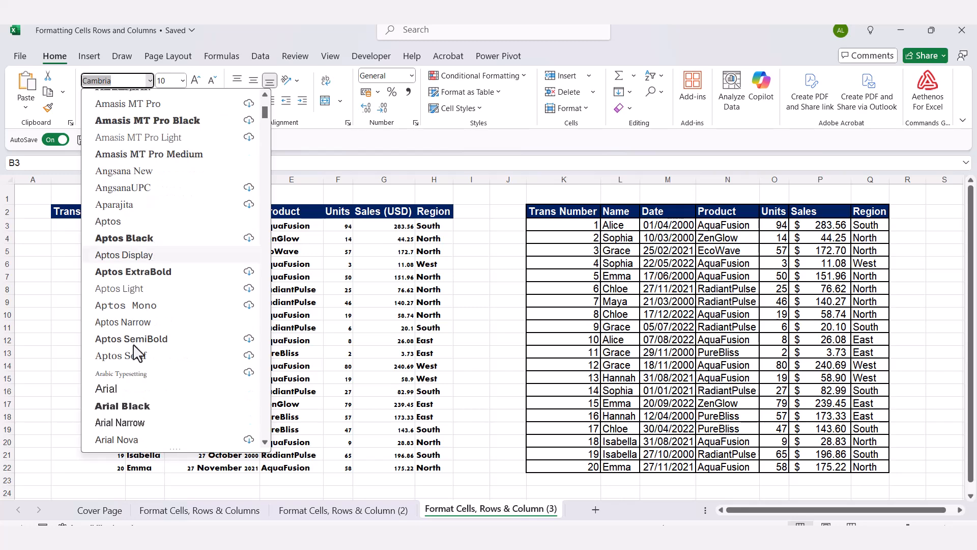
pyautogui.click(123, 388)
# - Set the font size of the plain table's data range, B3:H22, to 12
pyautogui.click(183, 81)
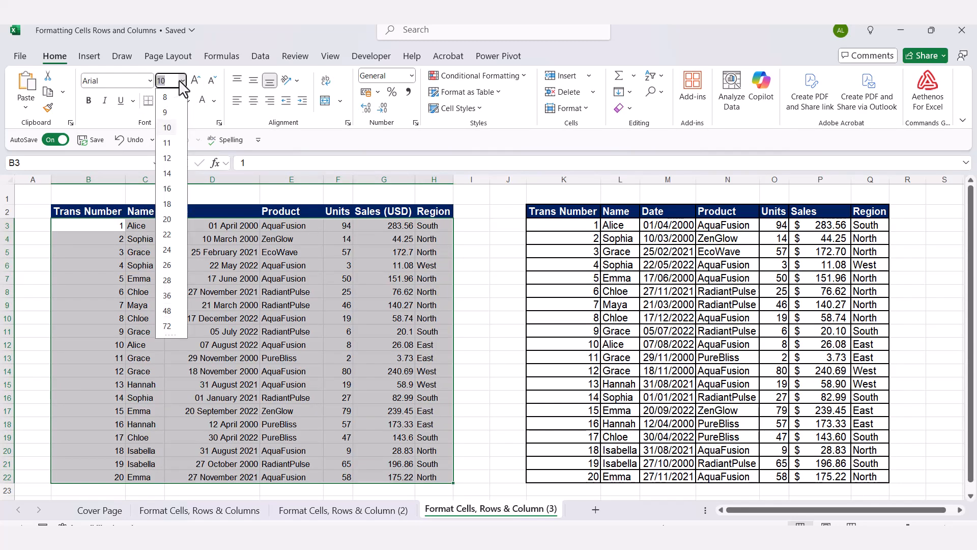
pyautogui.click(167, 158)
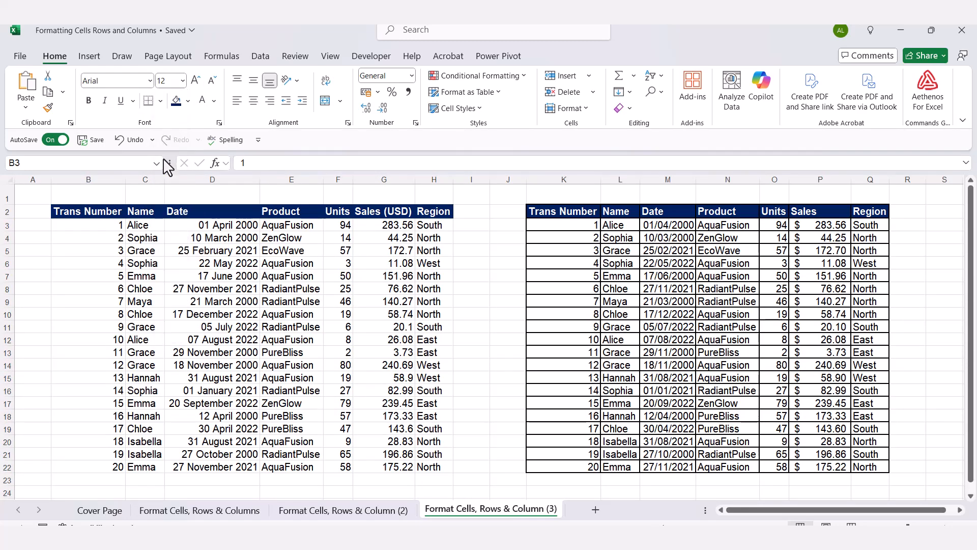
pyautogui.click(481, 230)
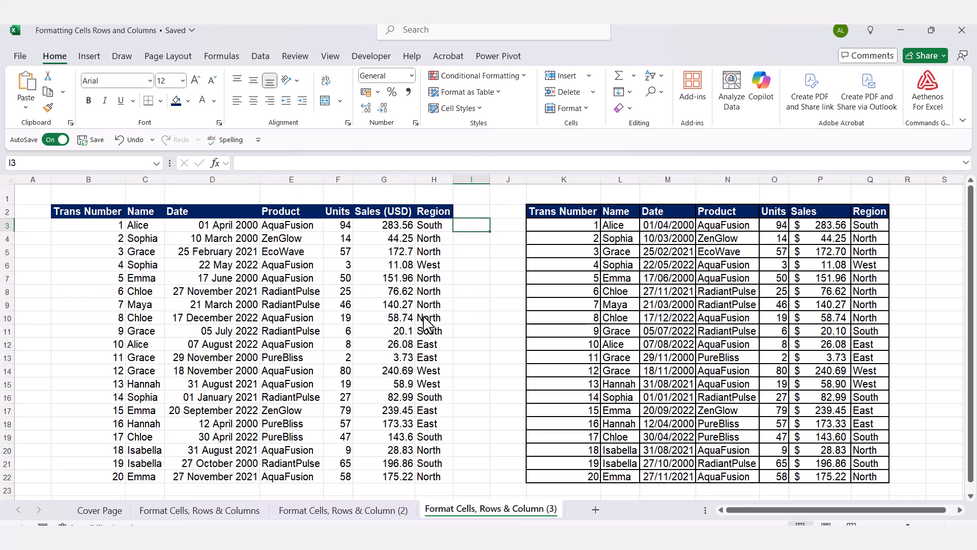
# - Apply All Borders to the plain table's data range, B3:H22
pyautogui.click(93, 230)
pyautogui.hotkey('ctrl', 'shift', 'Right')
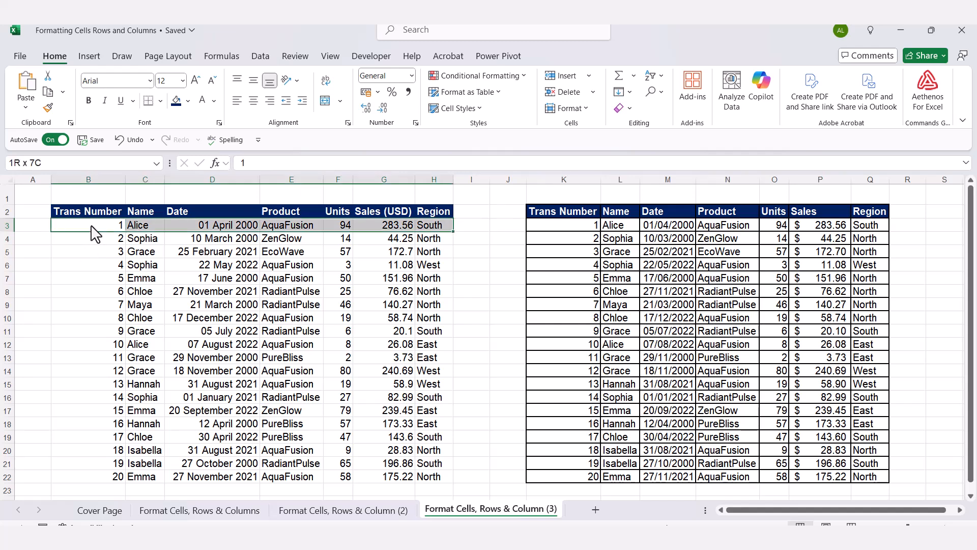
pyautogui.hotkey('ctrl', 'shift', 'Down')
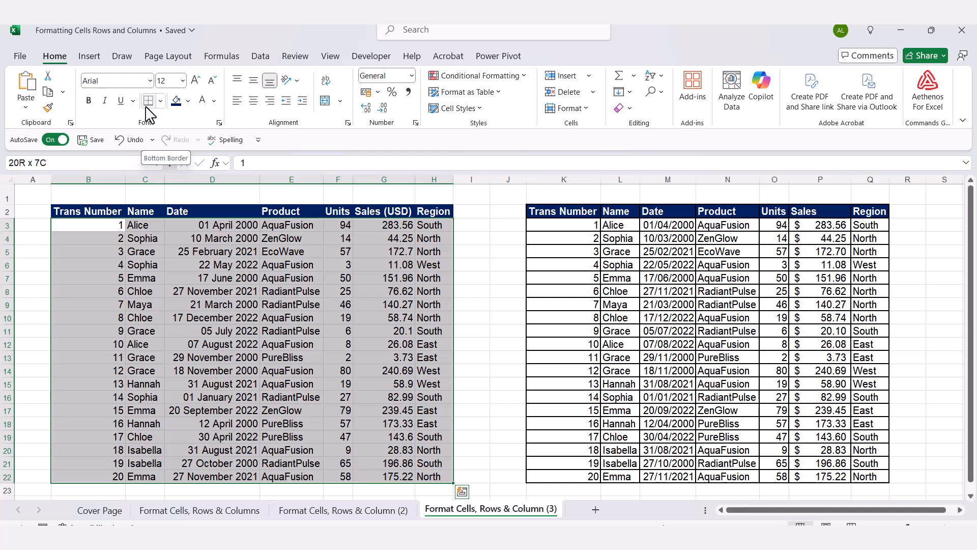
pyautogui.click(161, 102)
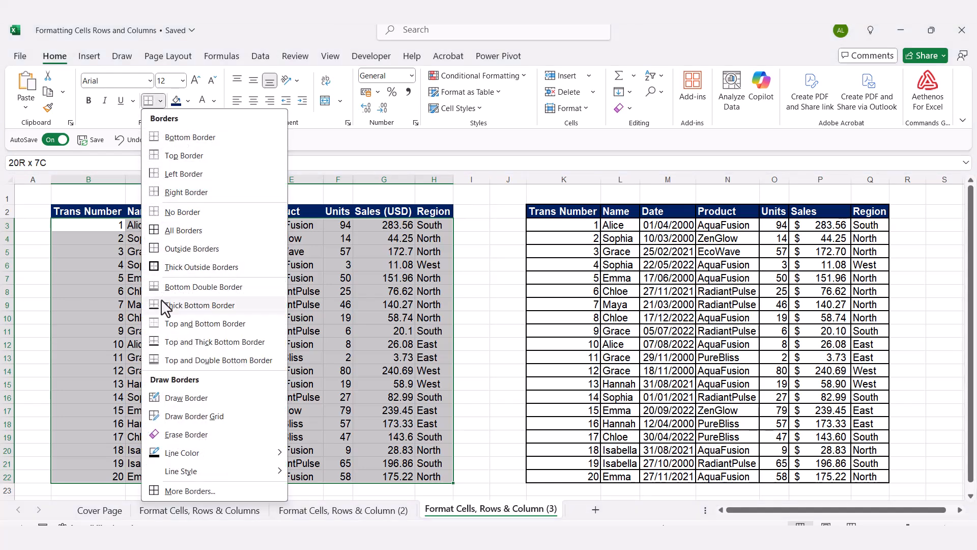
pyautogui.click(173, 231)
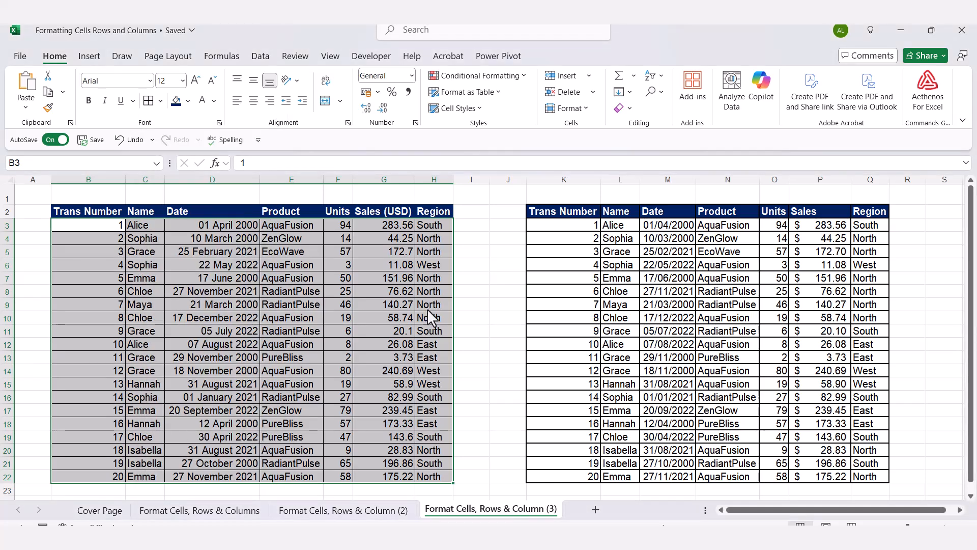
pyautogui.click(508, 281)
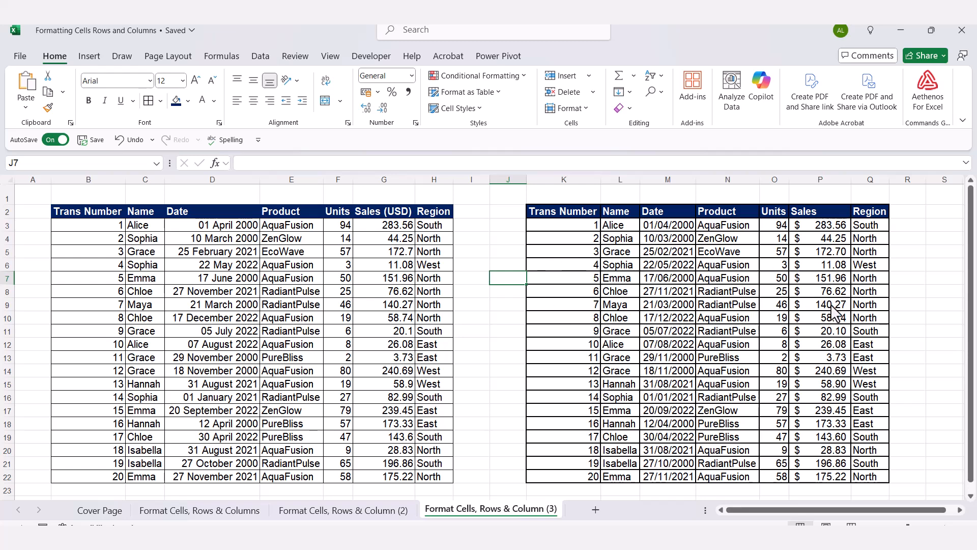
# - Apply a thicker solid line to all outer and inner borders of the plain table's data range, B3:H22
pyautogui.click(101, 229)
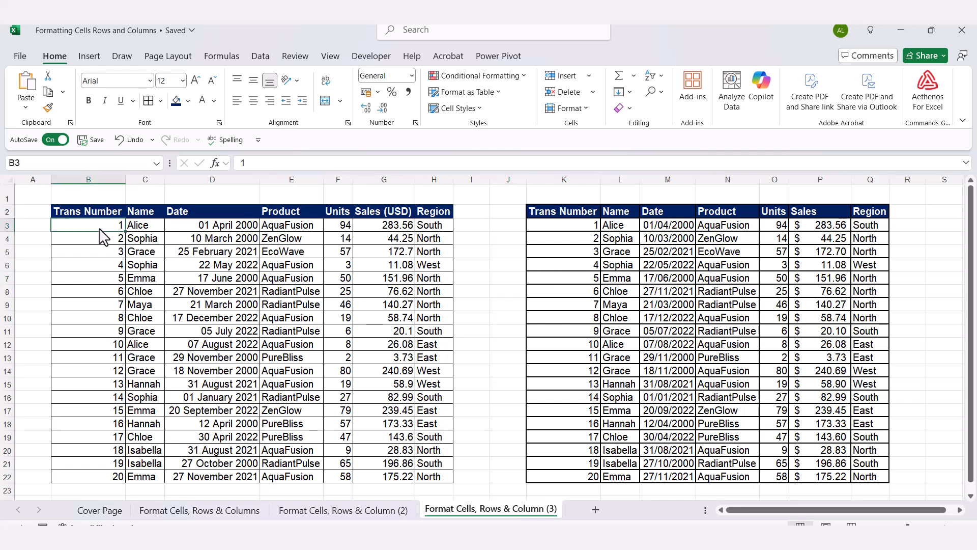
pyautogui.hotkey('ctrl', 'shift', 'Right')
pyautogui.hotkey('ctrl', 'shift', 'Down')
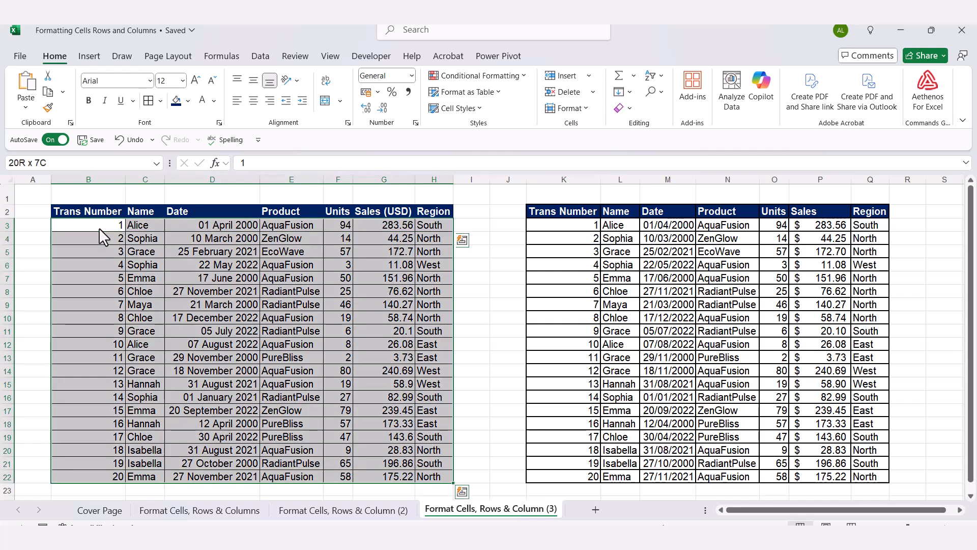
pyautogui.click(160, 101)
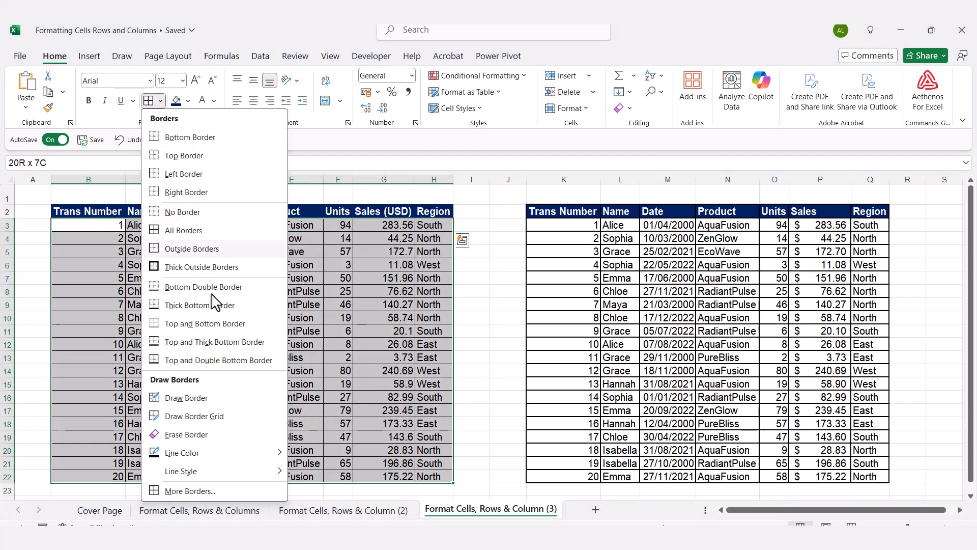
pyautogui.click(179, 493)
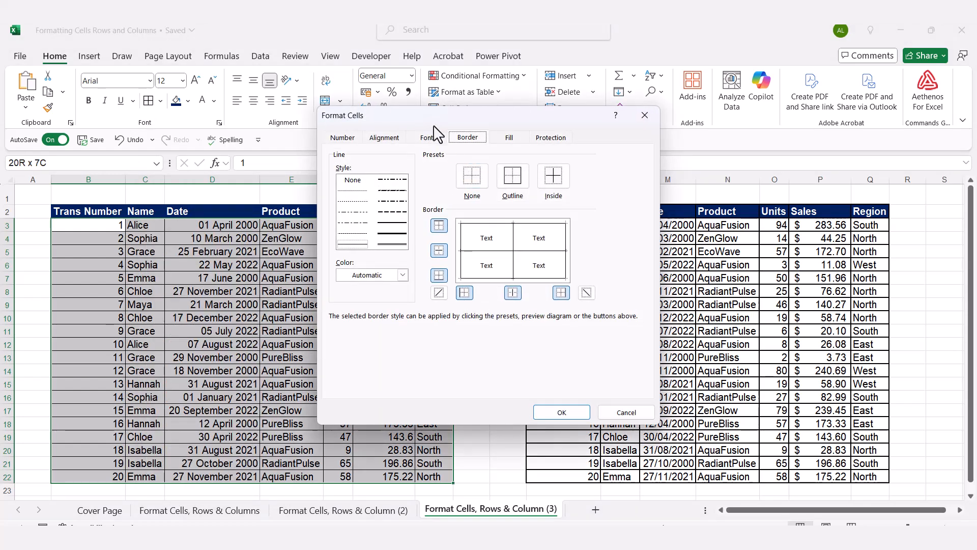
pyautogui.moveTo(431, 124); pyautogui.dragTo(626, 133)
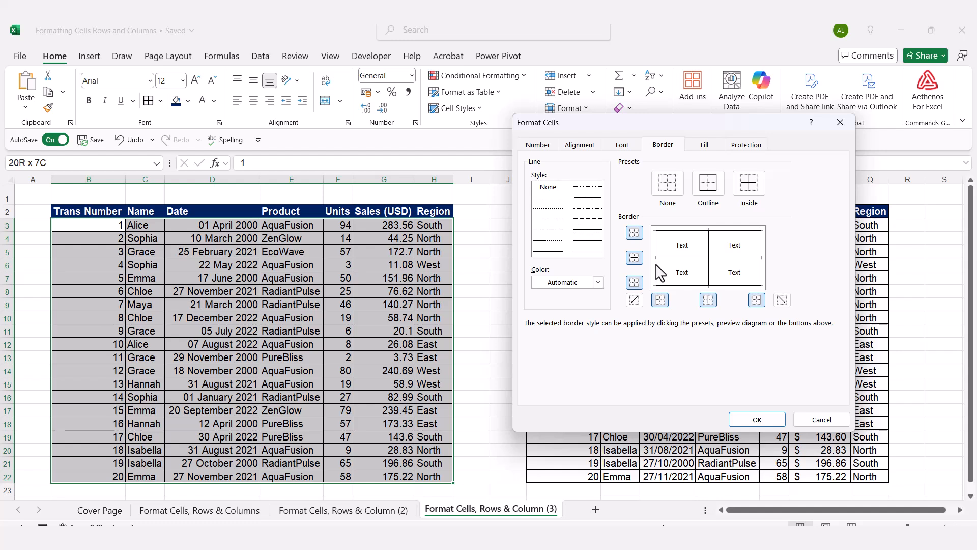
pyautogui.click(709, 270)
pyautogui.click(723, 231)
pyautogui.click(719, 285)
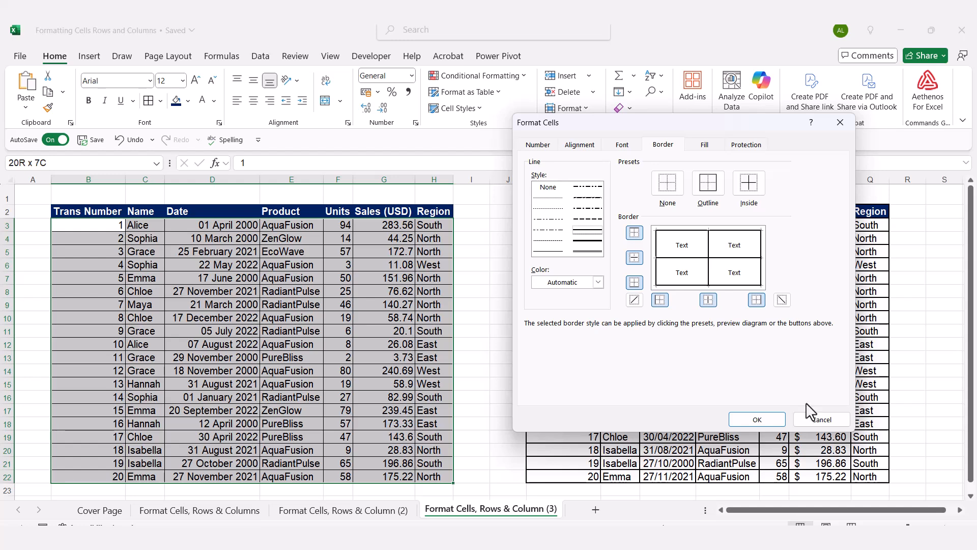
pyautogui.click(755, 420)
pyautogui.click(500, 306)
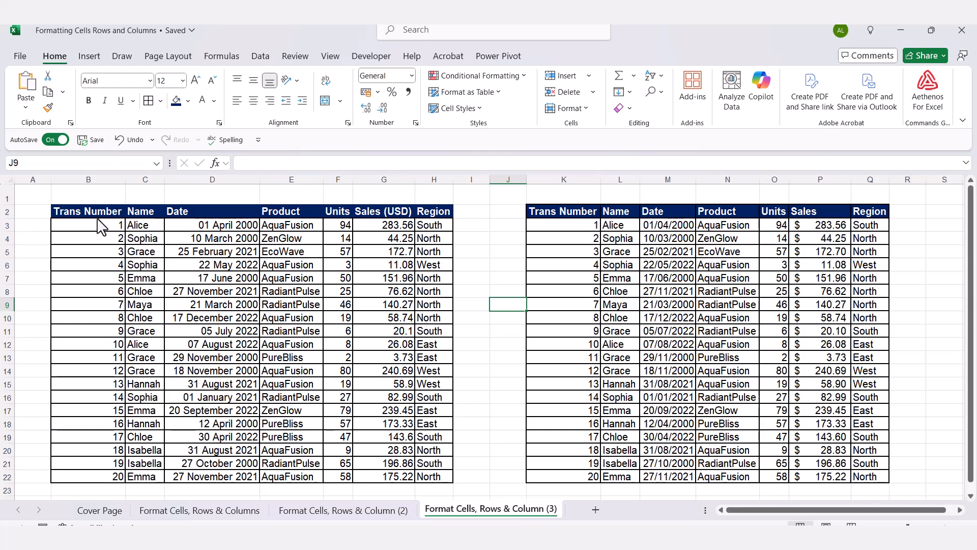
# - Recolor the borders of the plain table's data range, B3:H22, with the standard dark blue
pyautogui.click(99, 231)
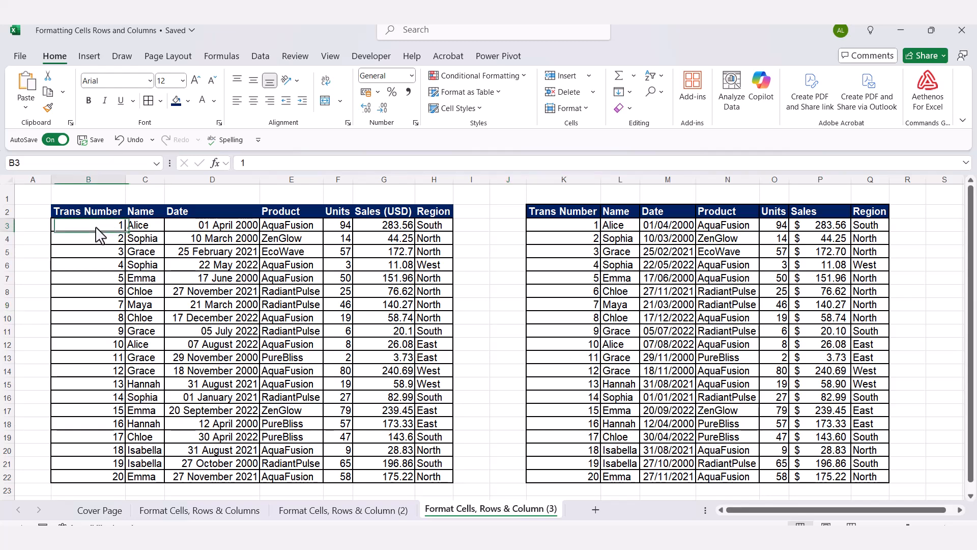
pyautogui.hotkey('ctrl', 'shift', 'Right')
pyautogui.hotkey('ctrl', 'shift', 'Down')
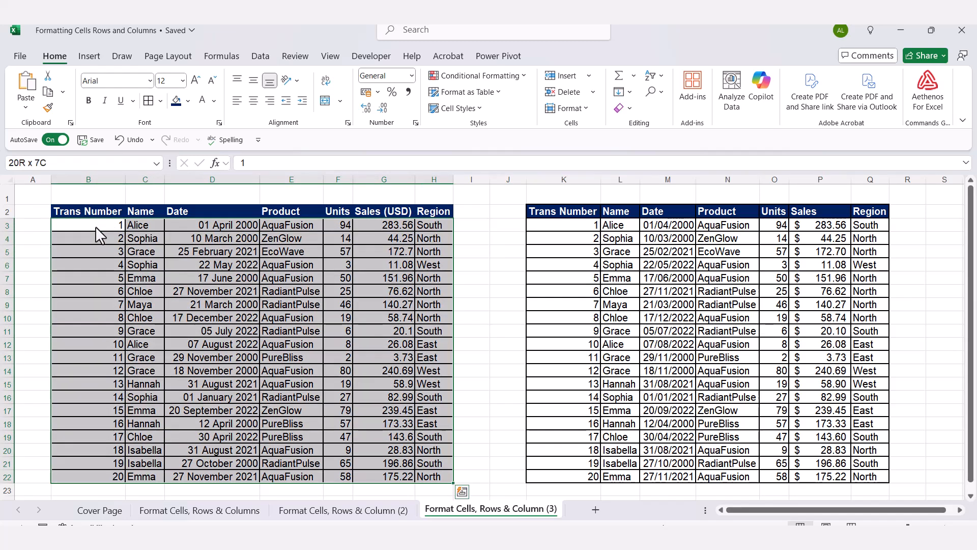
pyautogui.click(160, 100)
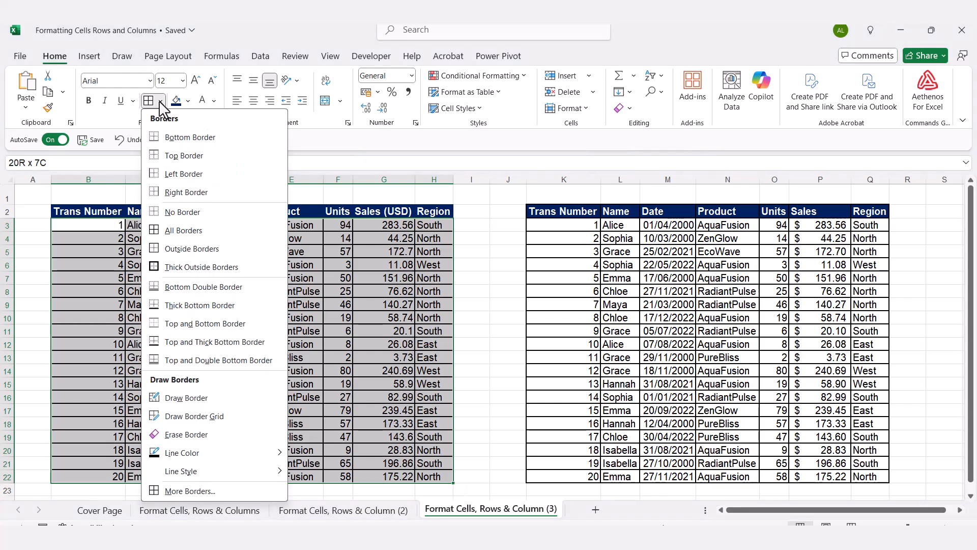
pyautogui.click(202, 492)
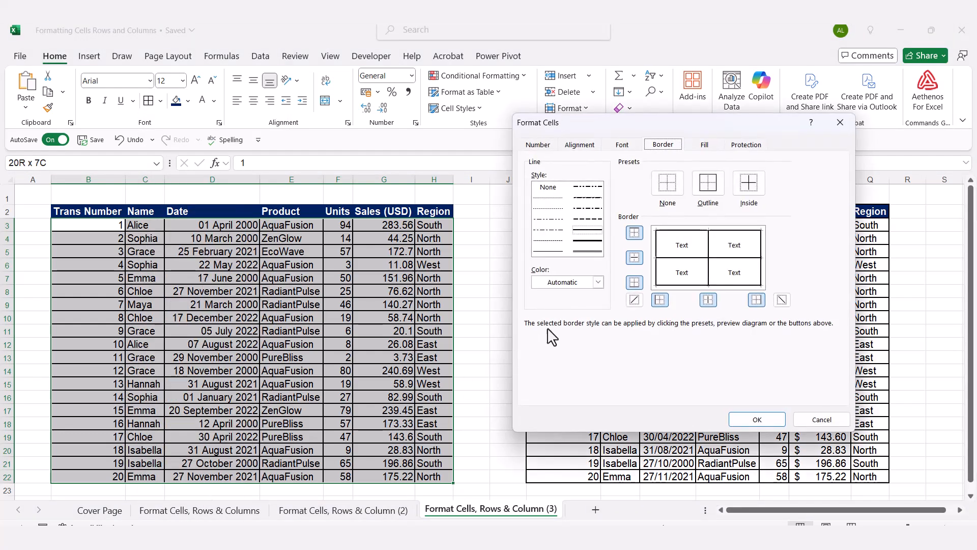
pyautogui.click(599, 283)
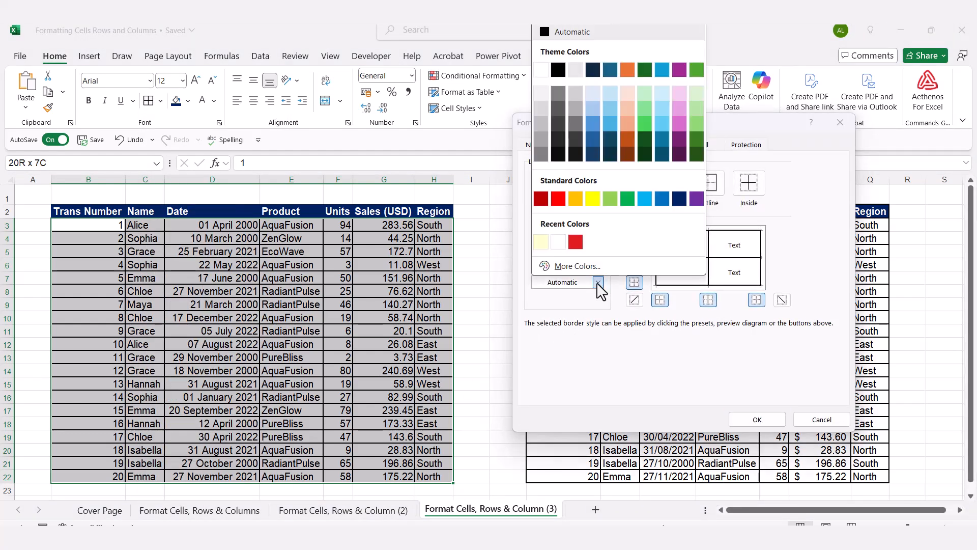
pyautogui.click(679, 197)
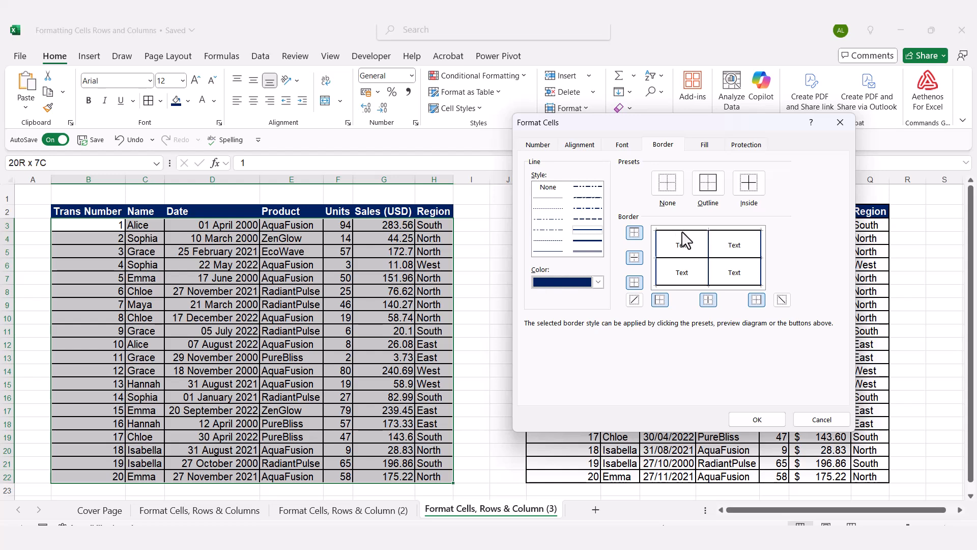
pyautogui.click(709, 243)
pyautogui.click(710, 244)
pyautogui.click(757, 417)
pyautogui.click(508, 331)
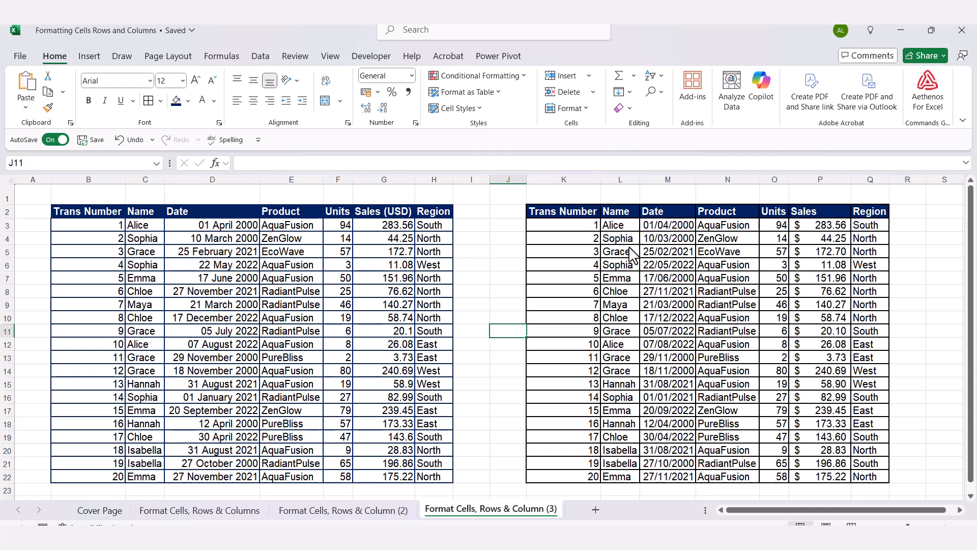
# - Change the number format of the plain table's dates, D3:D22, to Short Date
pyautogui.click(203, 229)
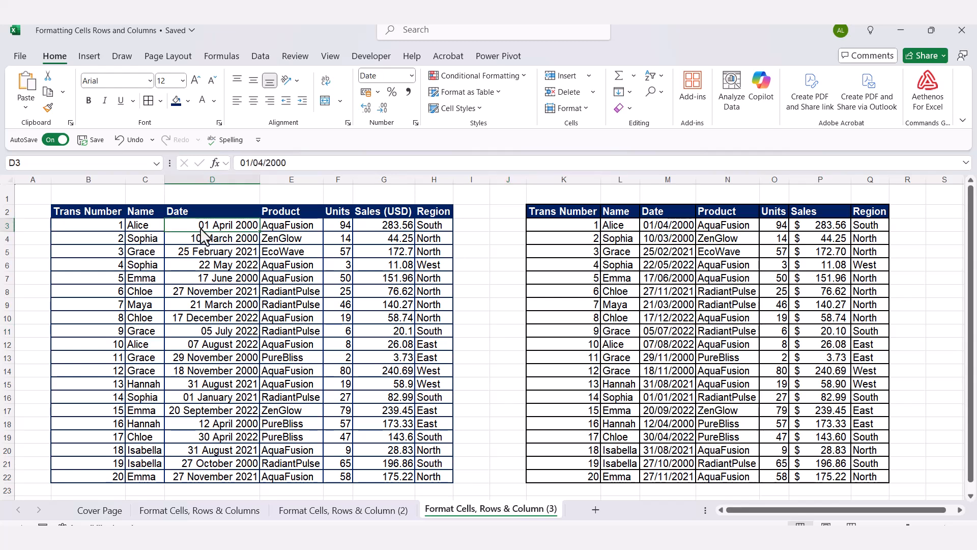
pyautogui.hotkey('ctrl', 'shift', 'Down')
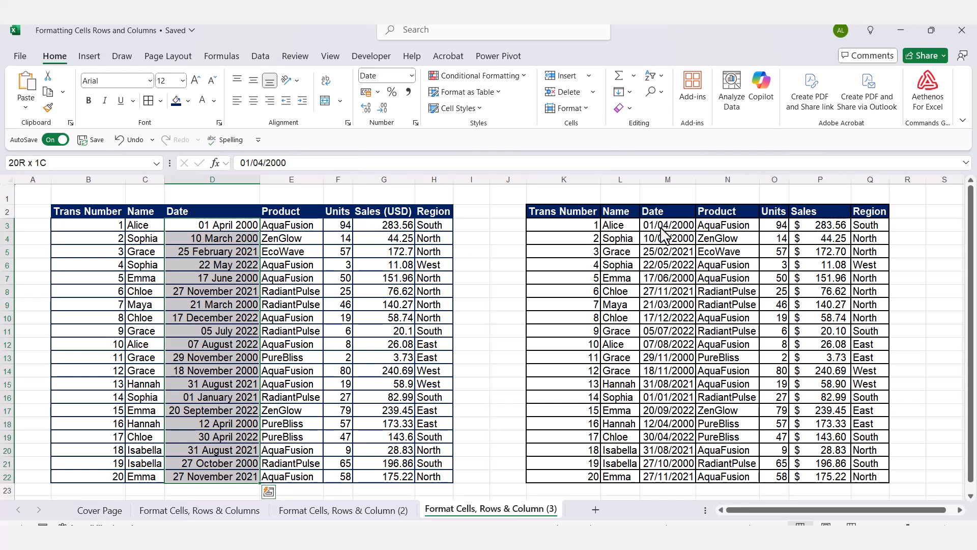
pyautogui.click(412, 75)
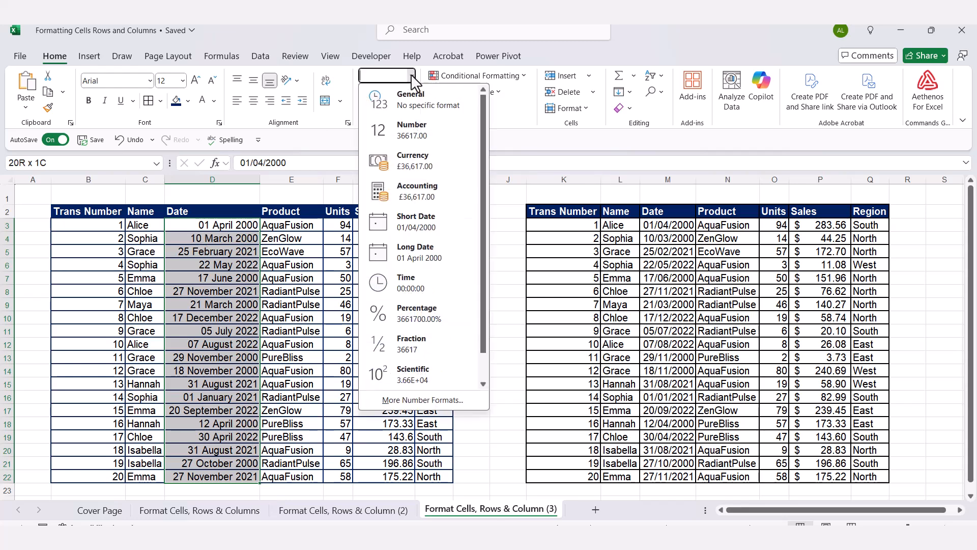
pyautogui.click(424, 234)
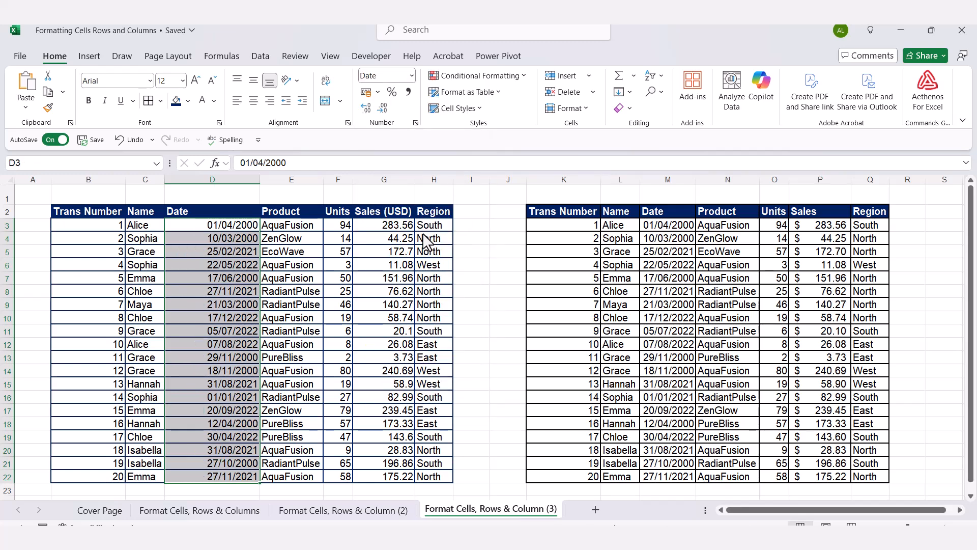
pyautogui.click(664, 251)
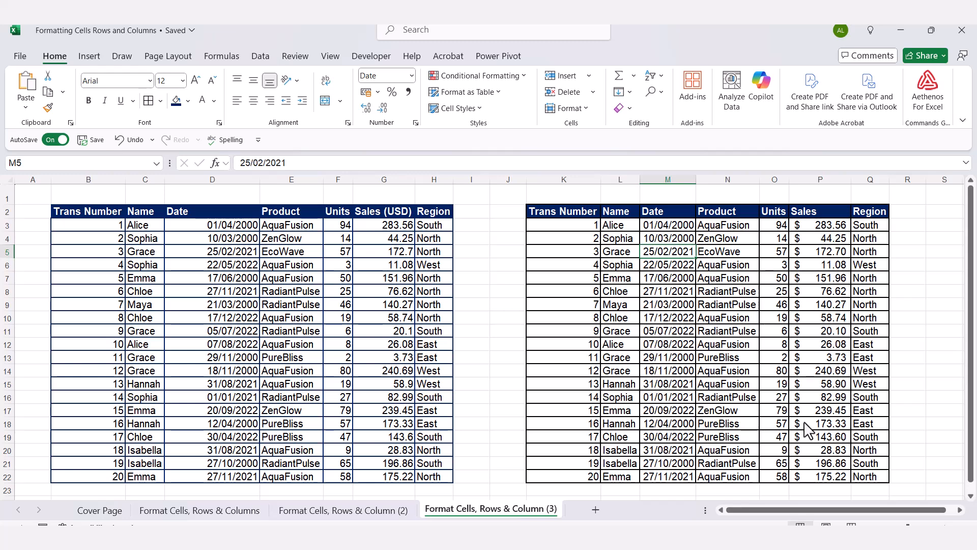
# - Apply the Accounting number format to the plain table's sales values, G3:G22
pyautogui.click(388, 229)
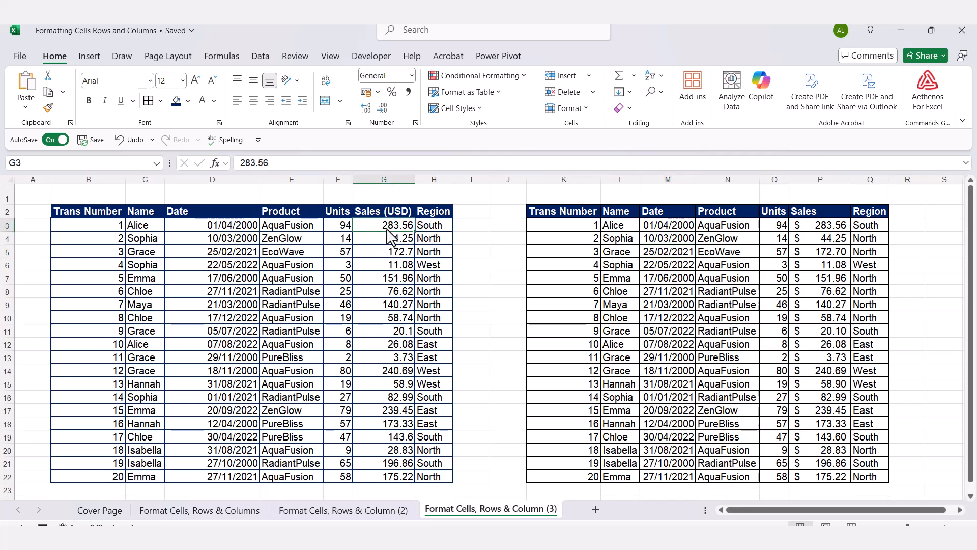
pyautogui.hotkey('ctrl', 'shift', 'Down')
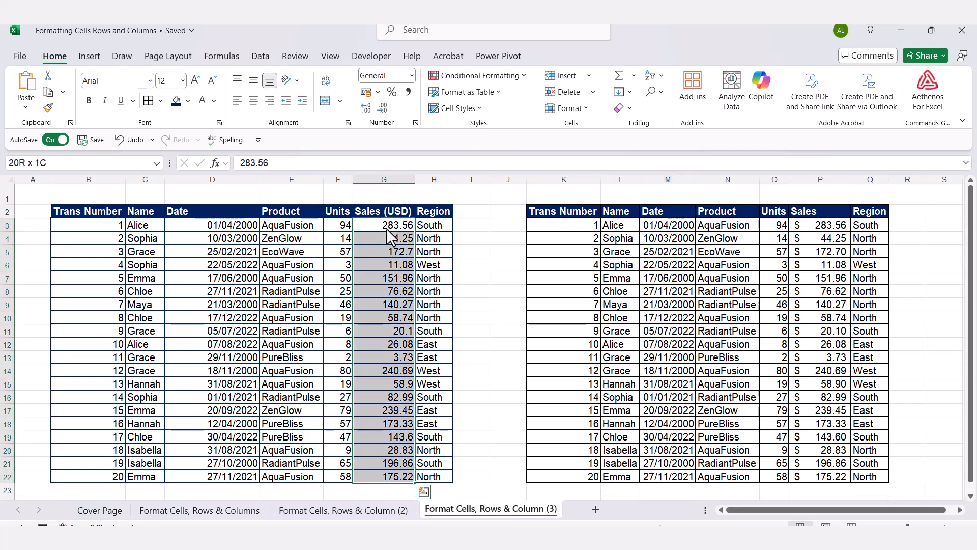
pyautogui.click(412, 76)
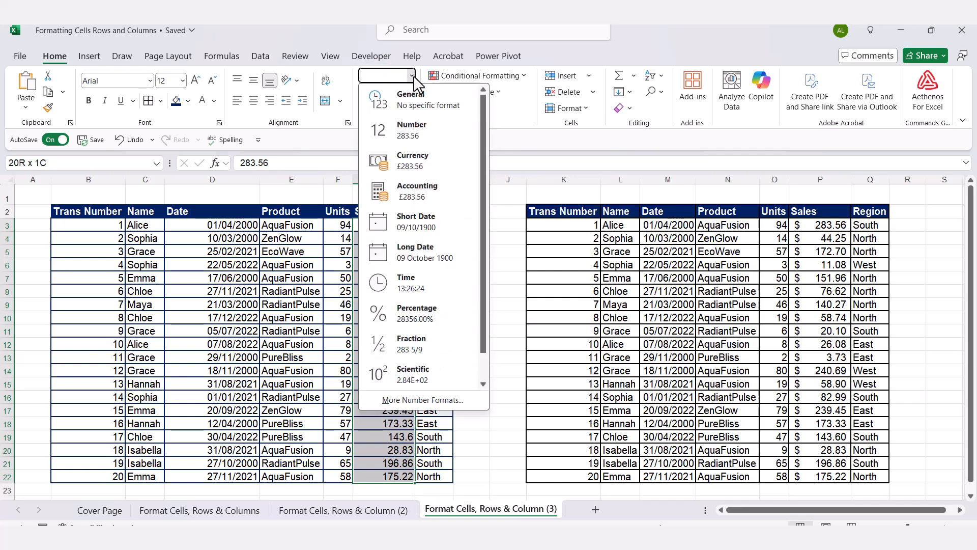
pyautogui.click(410, 191)
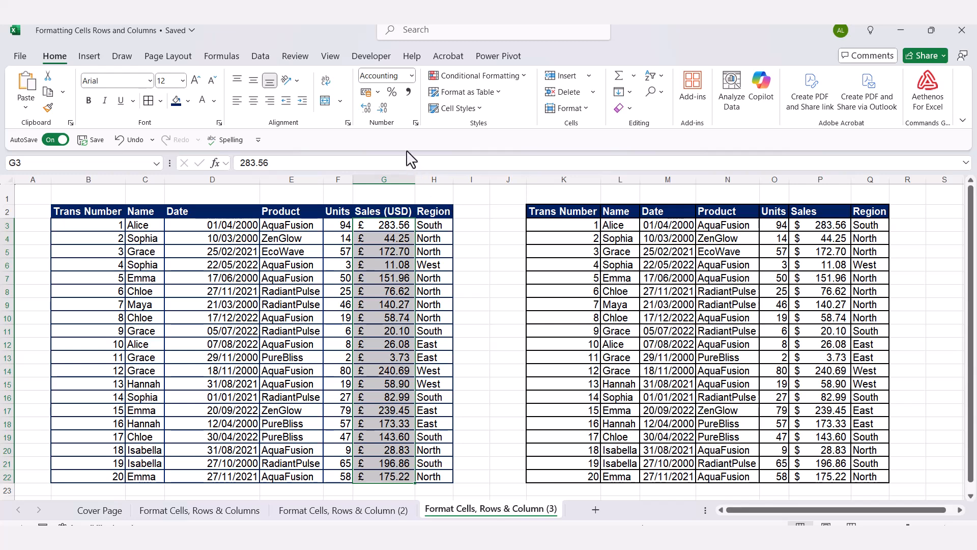
# - Set the currency symbol of the plain table's sales values to $ English (United States)
pyautogui.click(415, 123)
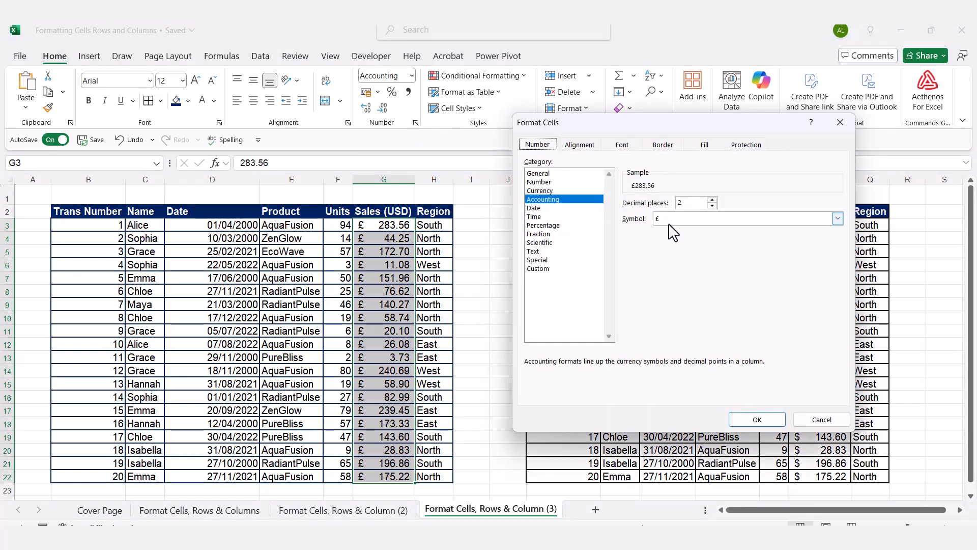
pyautogui.click(837, 218)
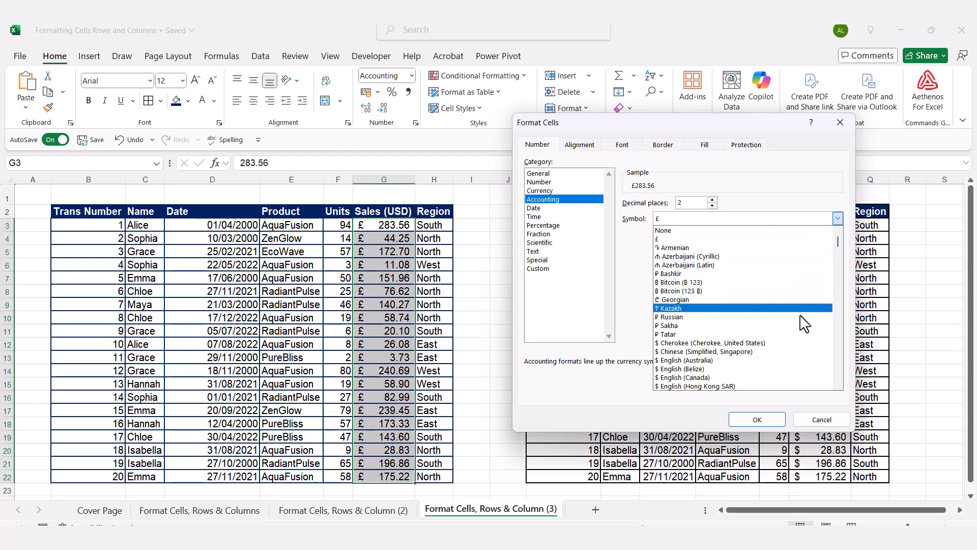
pyautogui.scroll(-1, 798, 321)
pyautogui.scroll(-2, 766, 373)
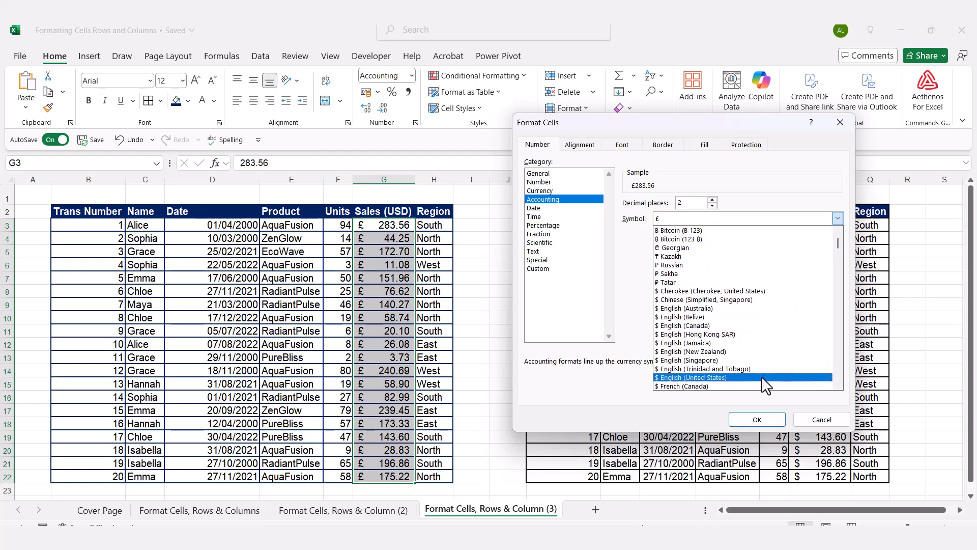
pyautogui.click(762, 378)
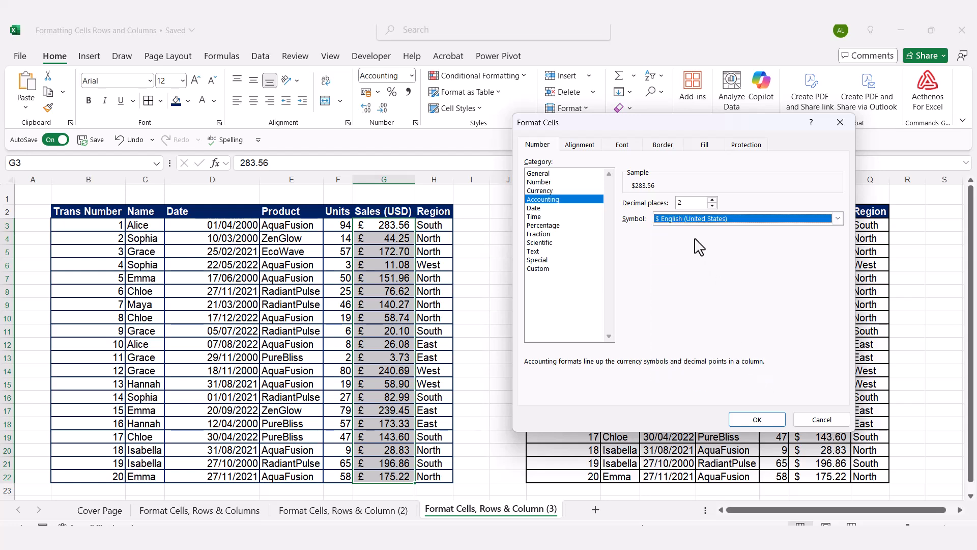
pyautogui.click(753, 420)
pyautogui.click(437, 267)
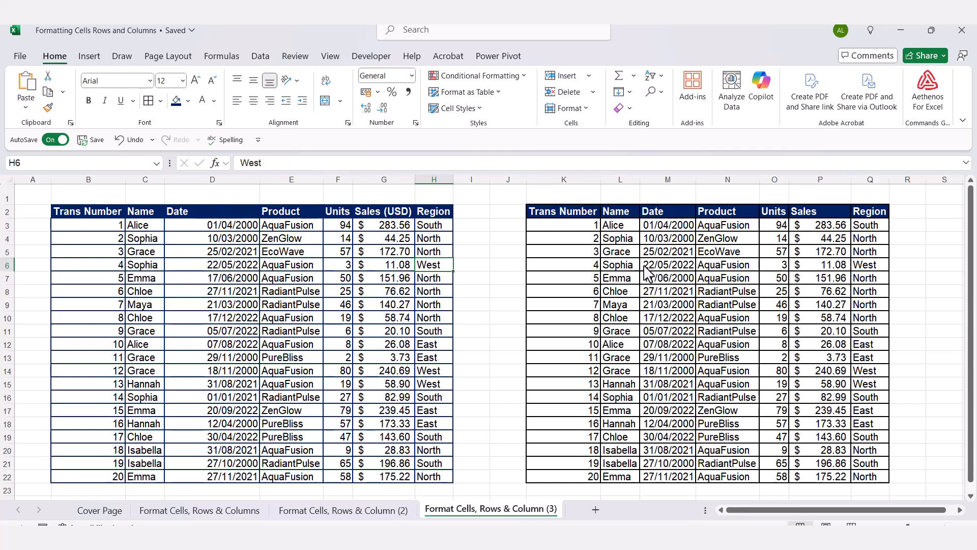
# - AutoFit the width of column D to the plain table's dates
pyautogui.doubleClick(259, 182)
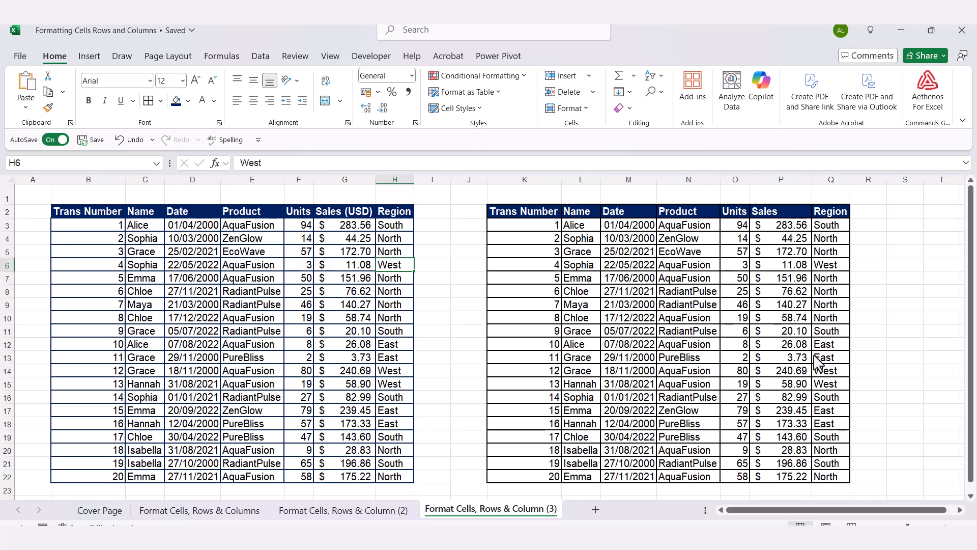
pyautogui.click(420, 293)
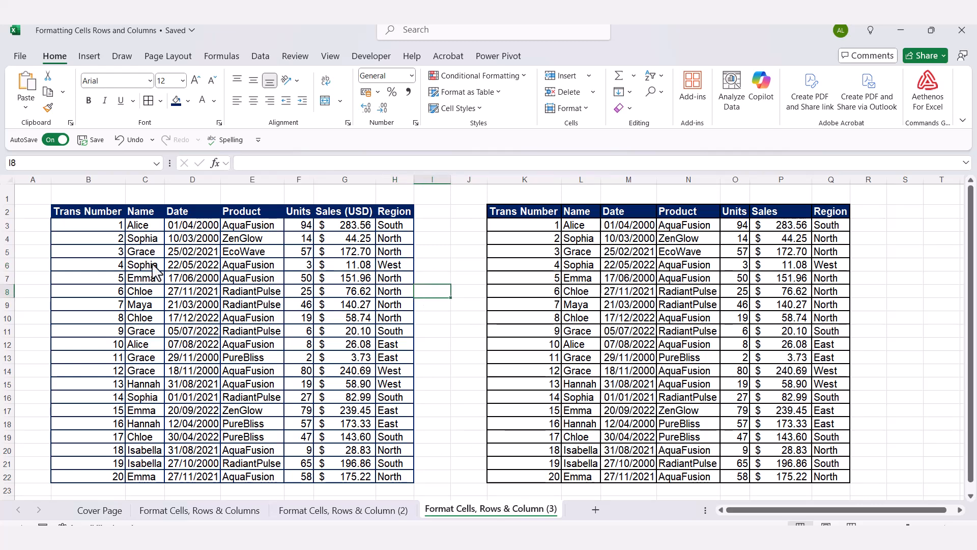